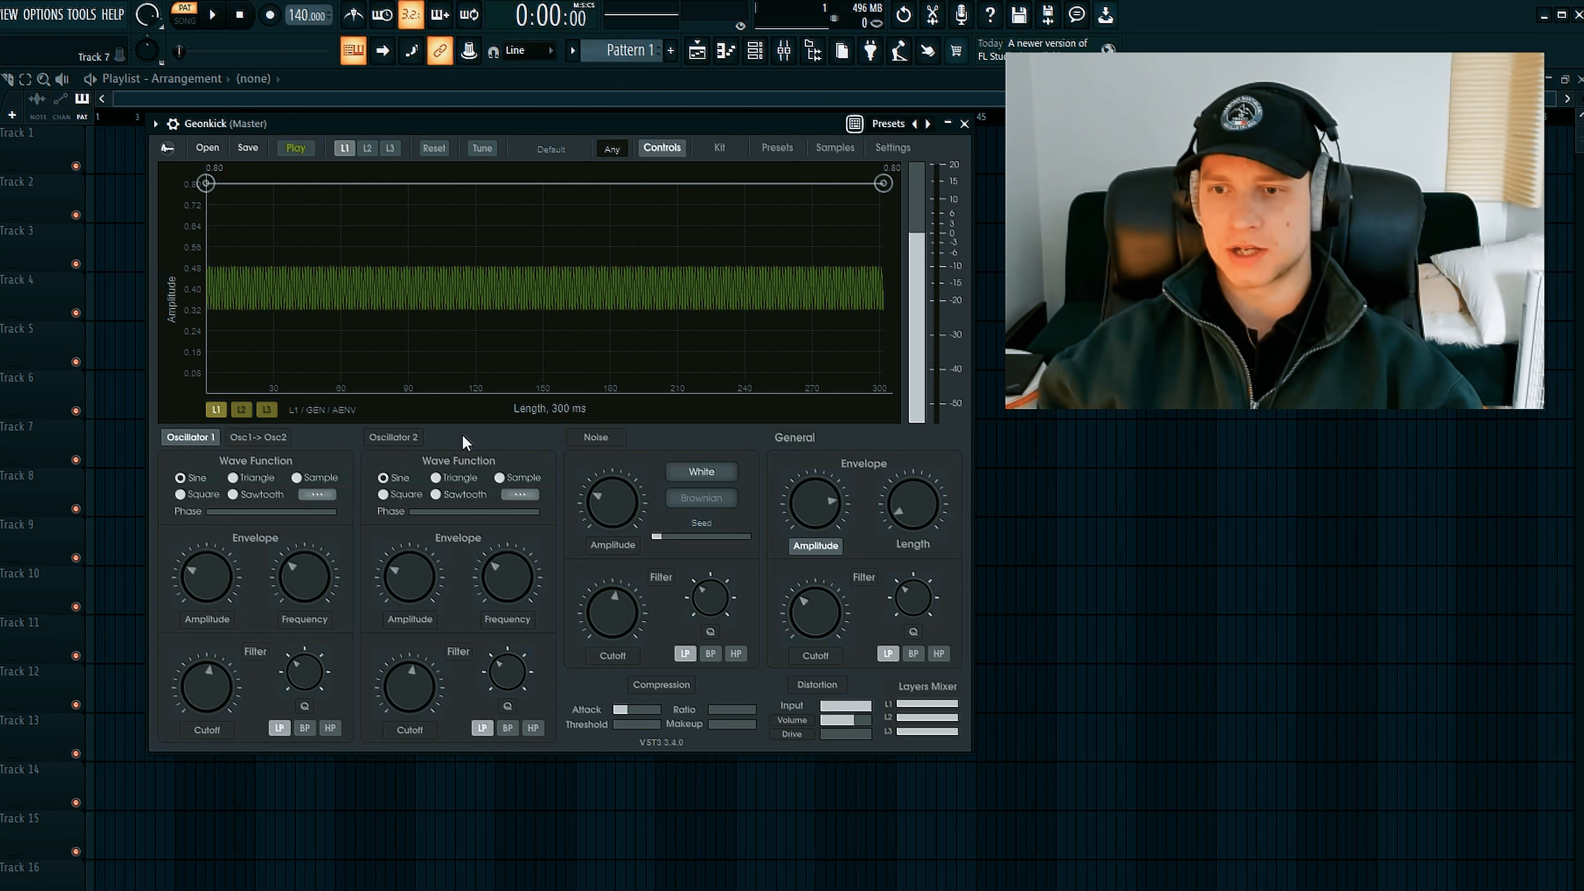
pyautogui.click(398, 439)
pyautogui.click(410, 438)
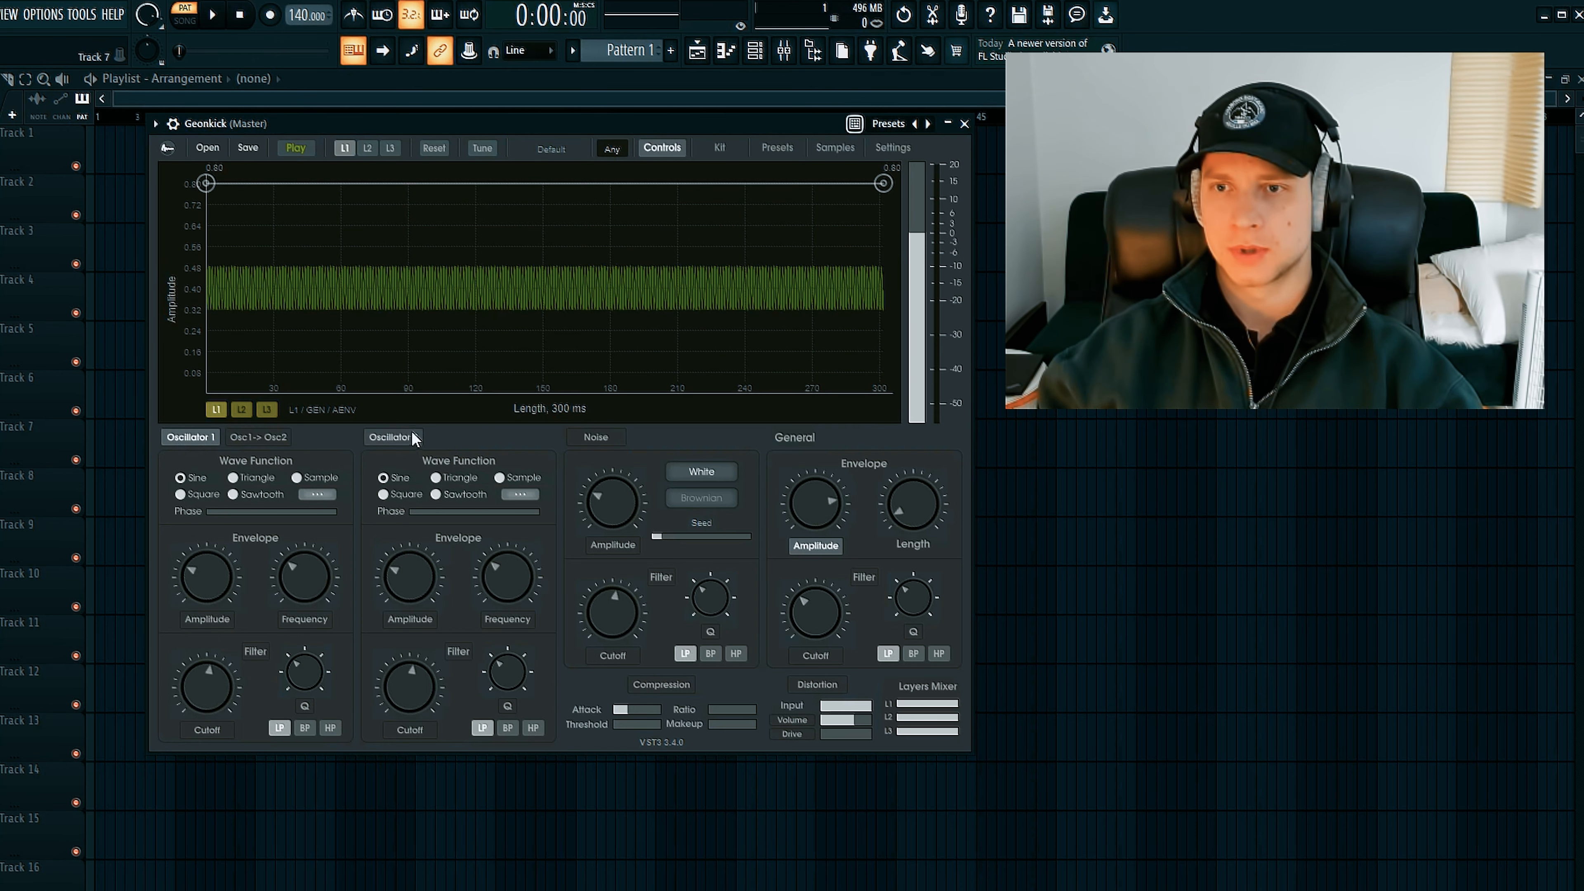
pyautogui.click(367, 150)
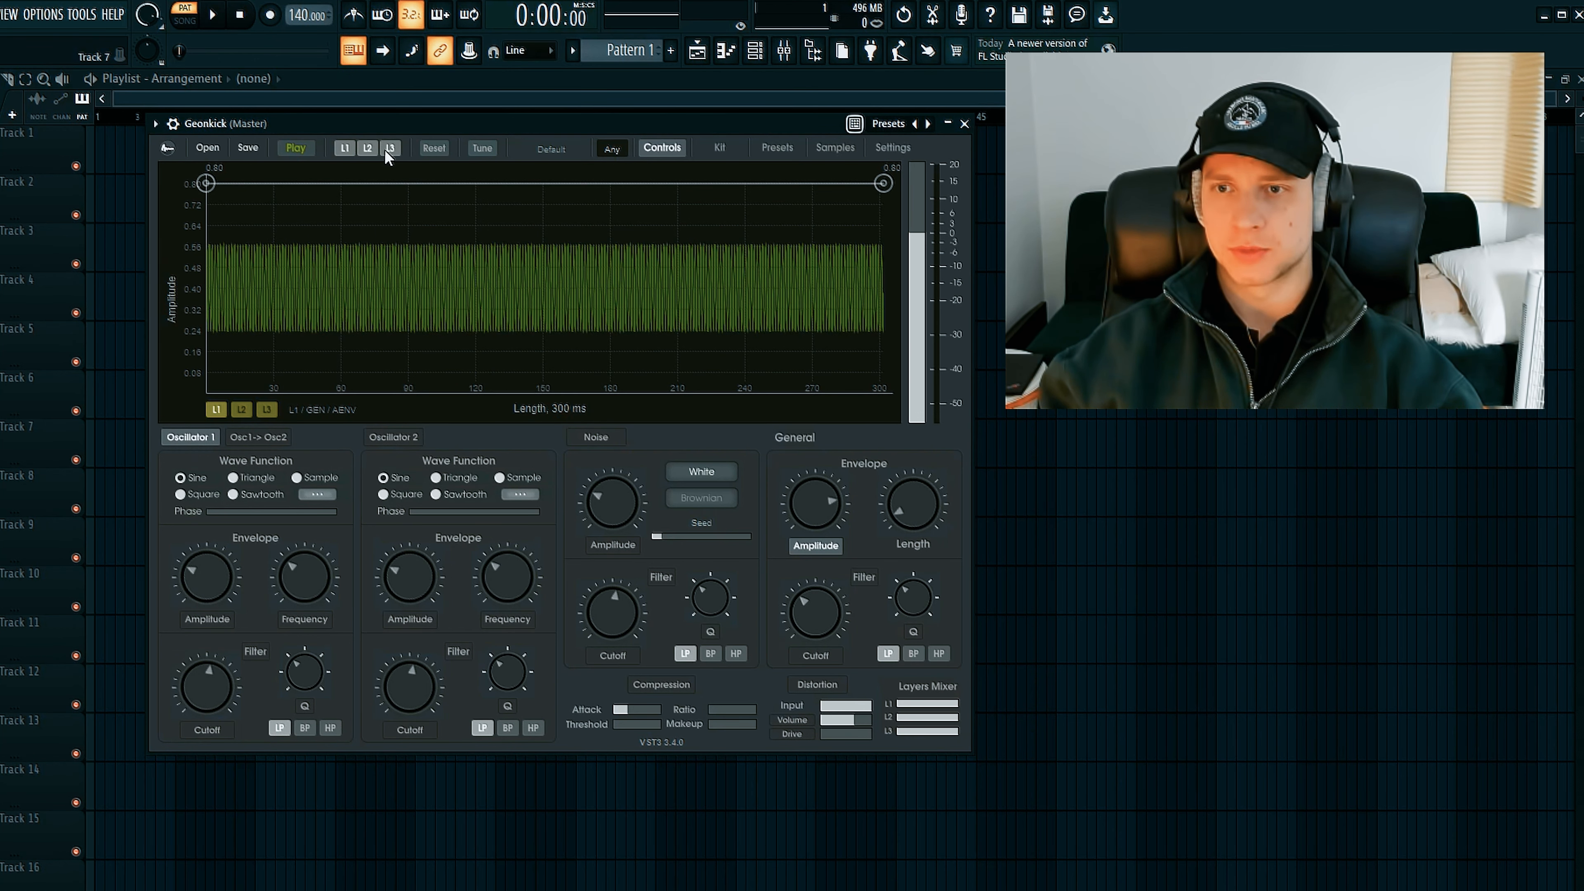
pyautogui.click(368, 152)
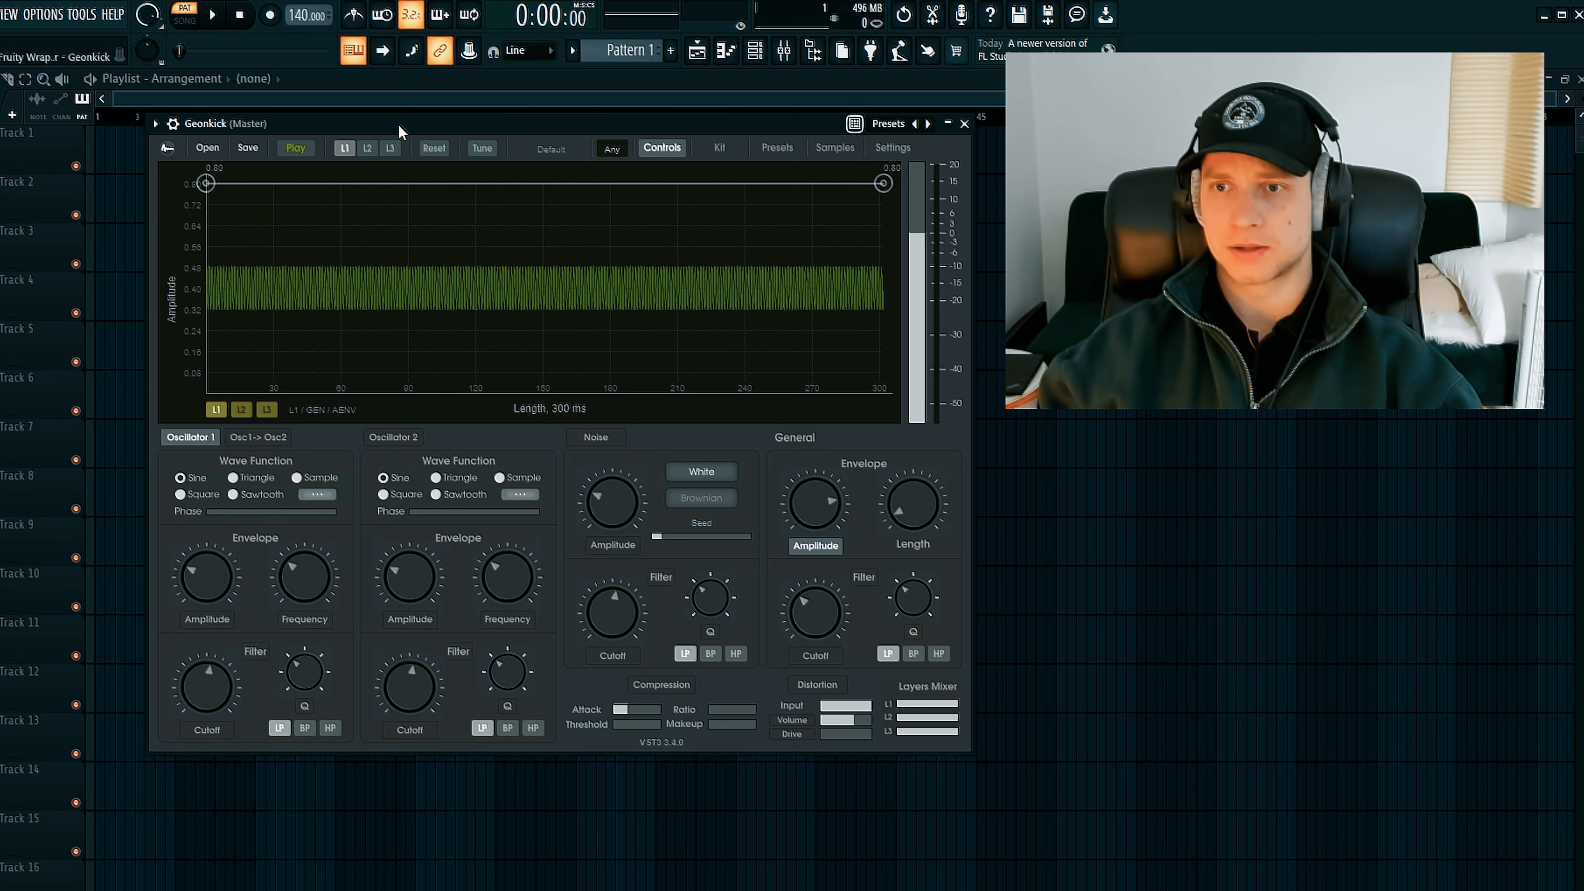
# Raise Oscillator 1's amplitude close to its maximum and its frequency to about 4.1 kHz.
pyautogui.moveTo(399, 124); pyautogui.dragTo(386, 136)
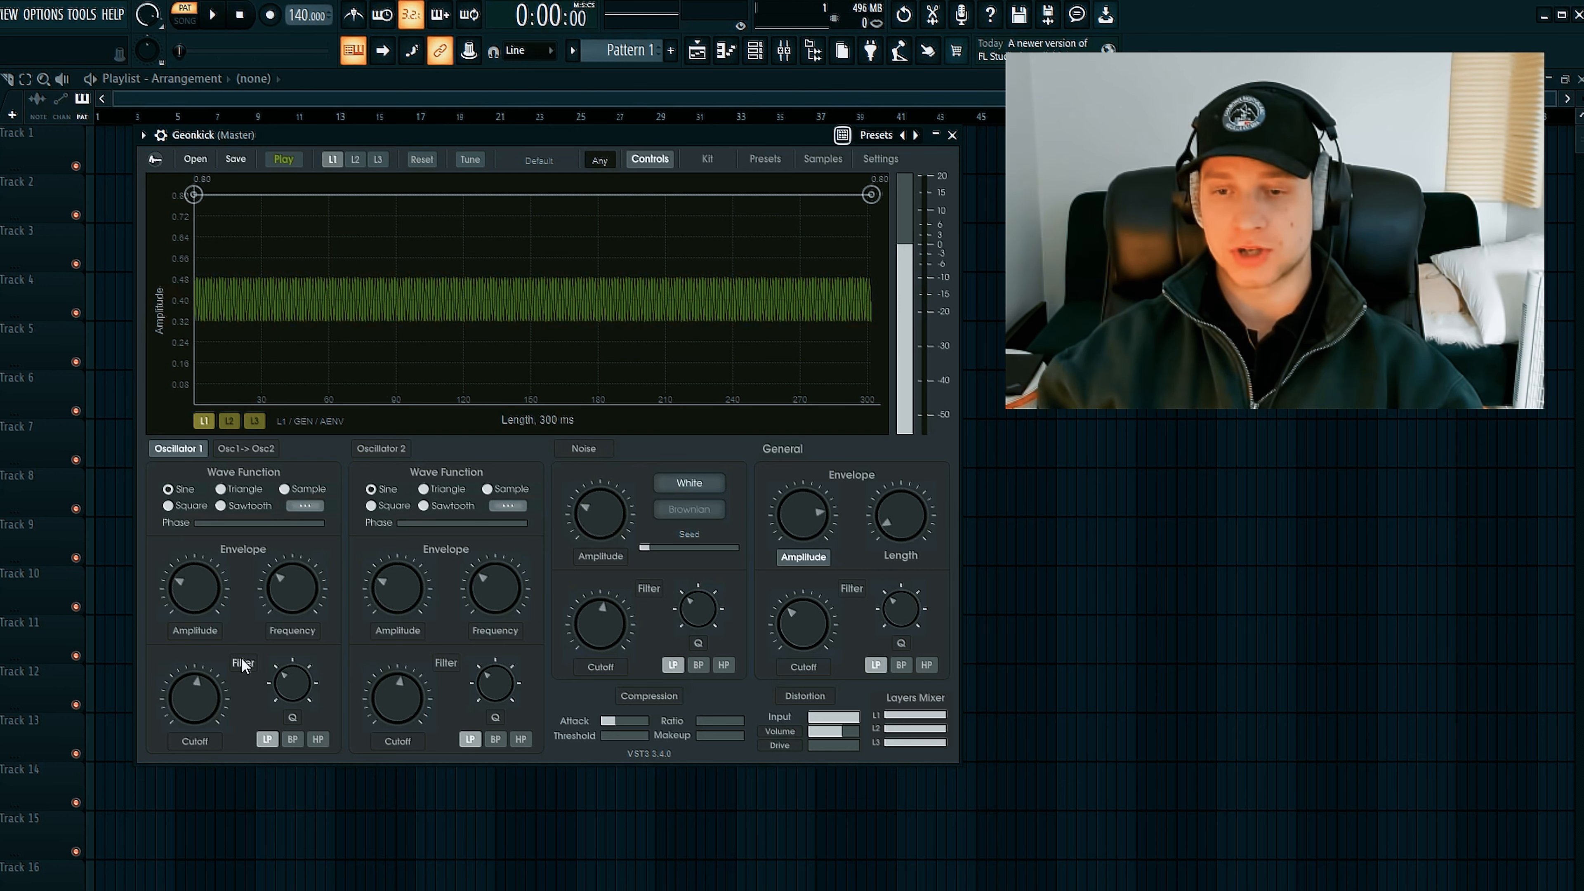
pyautogui.moveTo(206, 599); pyautogui.dragTo(287, 331)
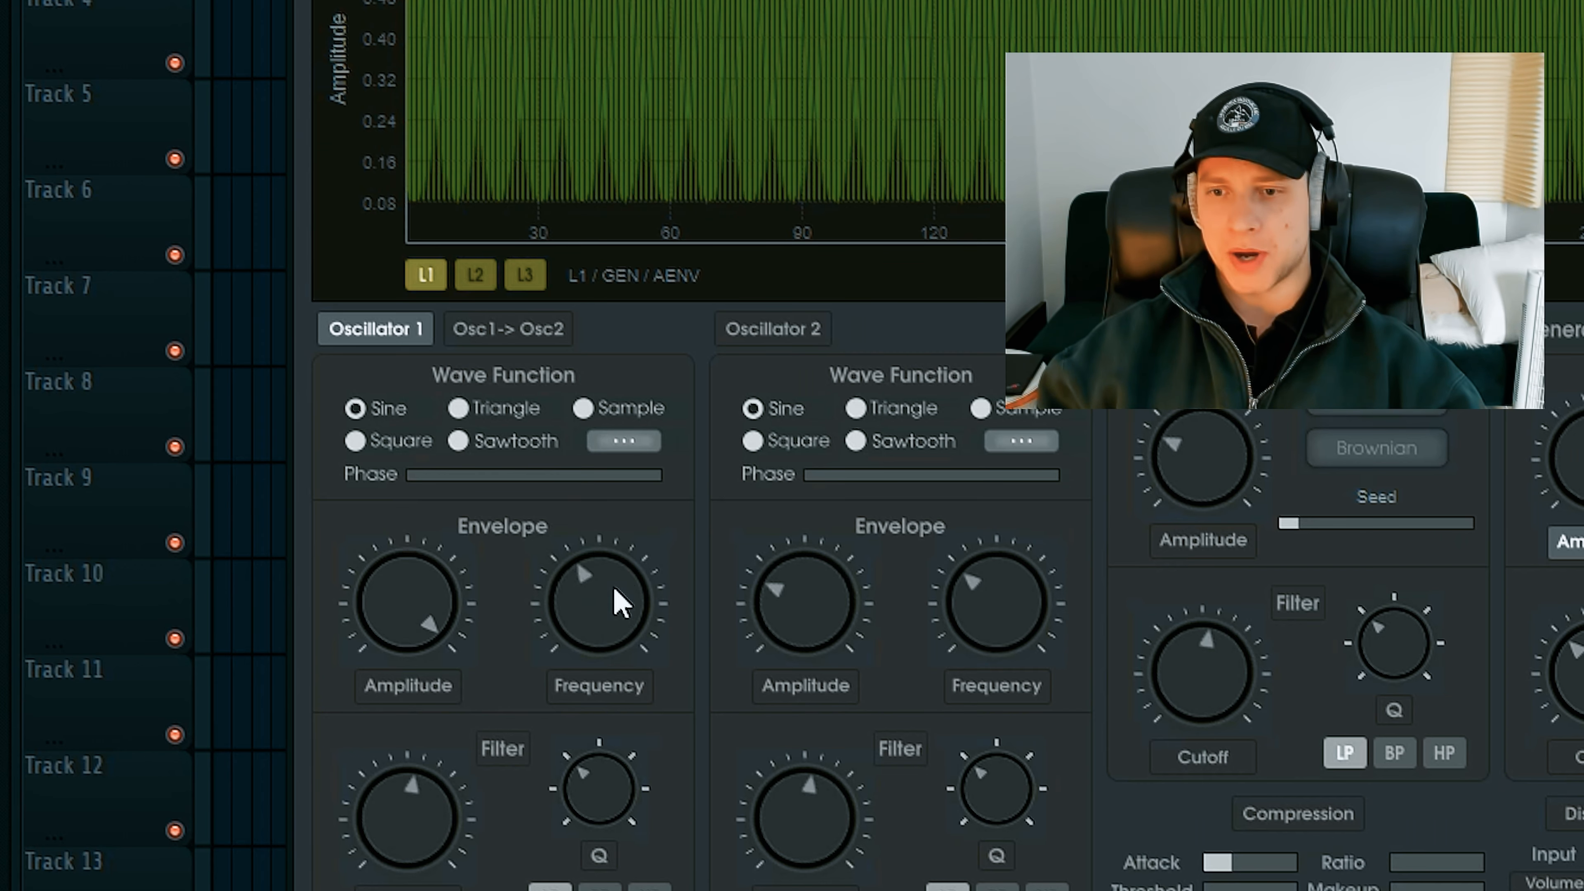
pyautogui.moveTo(618, 603); pyautogui.dragTo(693, 460)
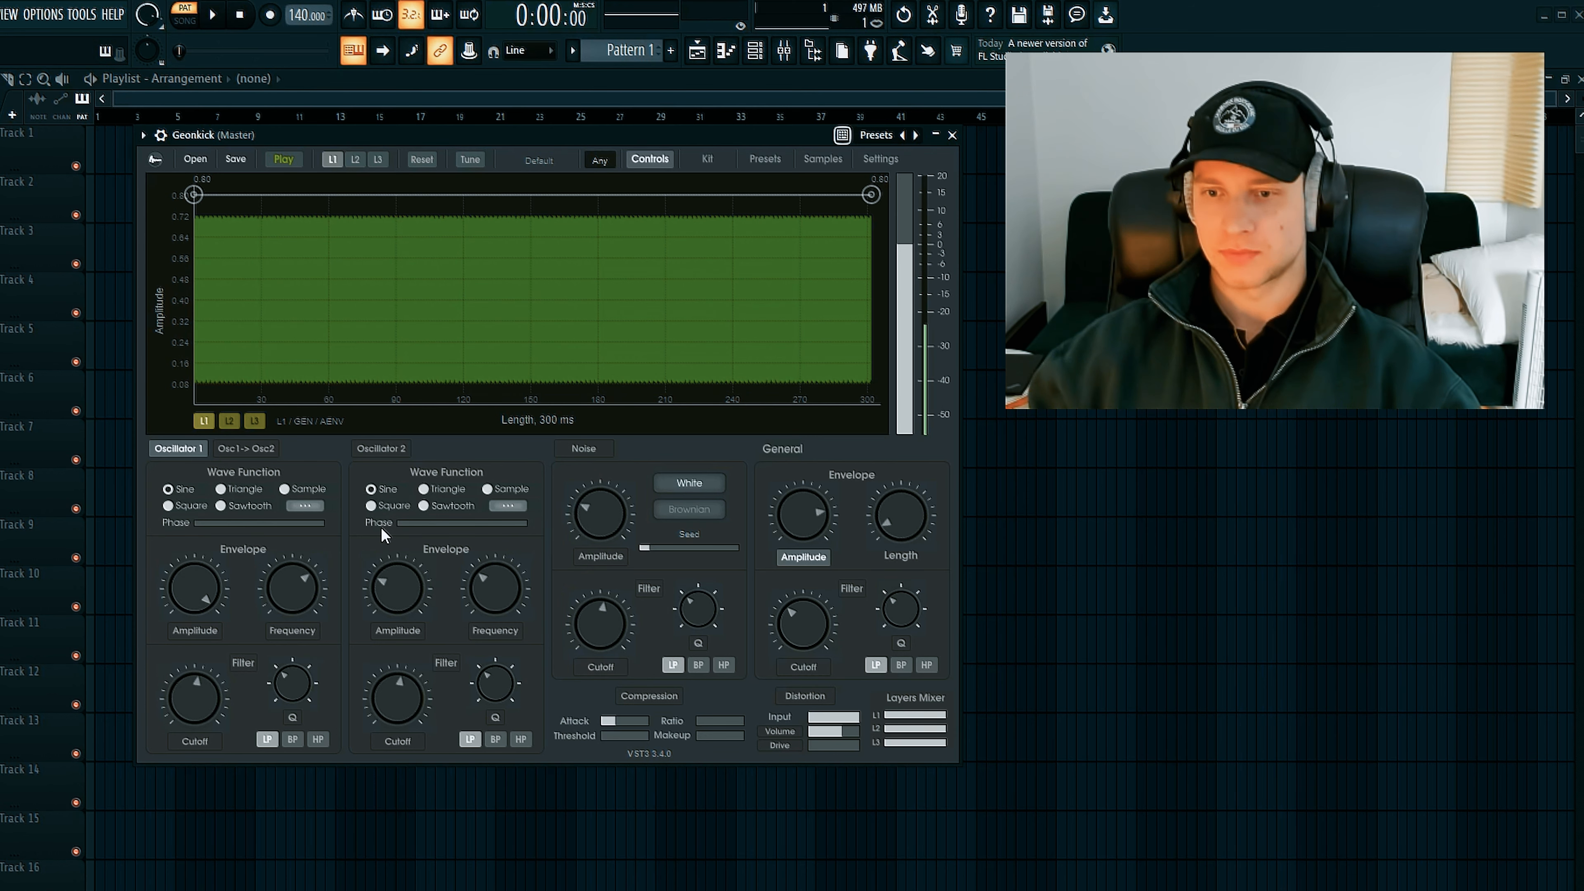
# In Oscillator 1's frequency envelope, drop the end to 20 Hz and add descending points at about 788, 249 and 94 Hz.
pyautogui.click(294, 631)
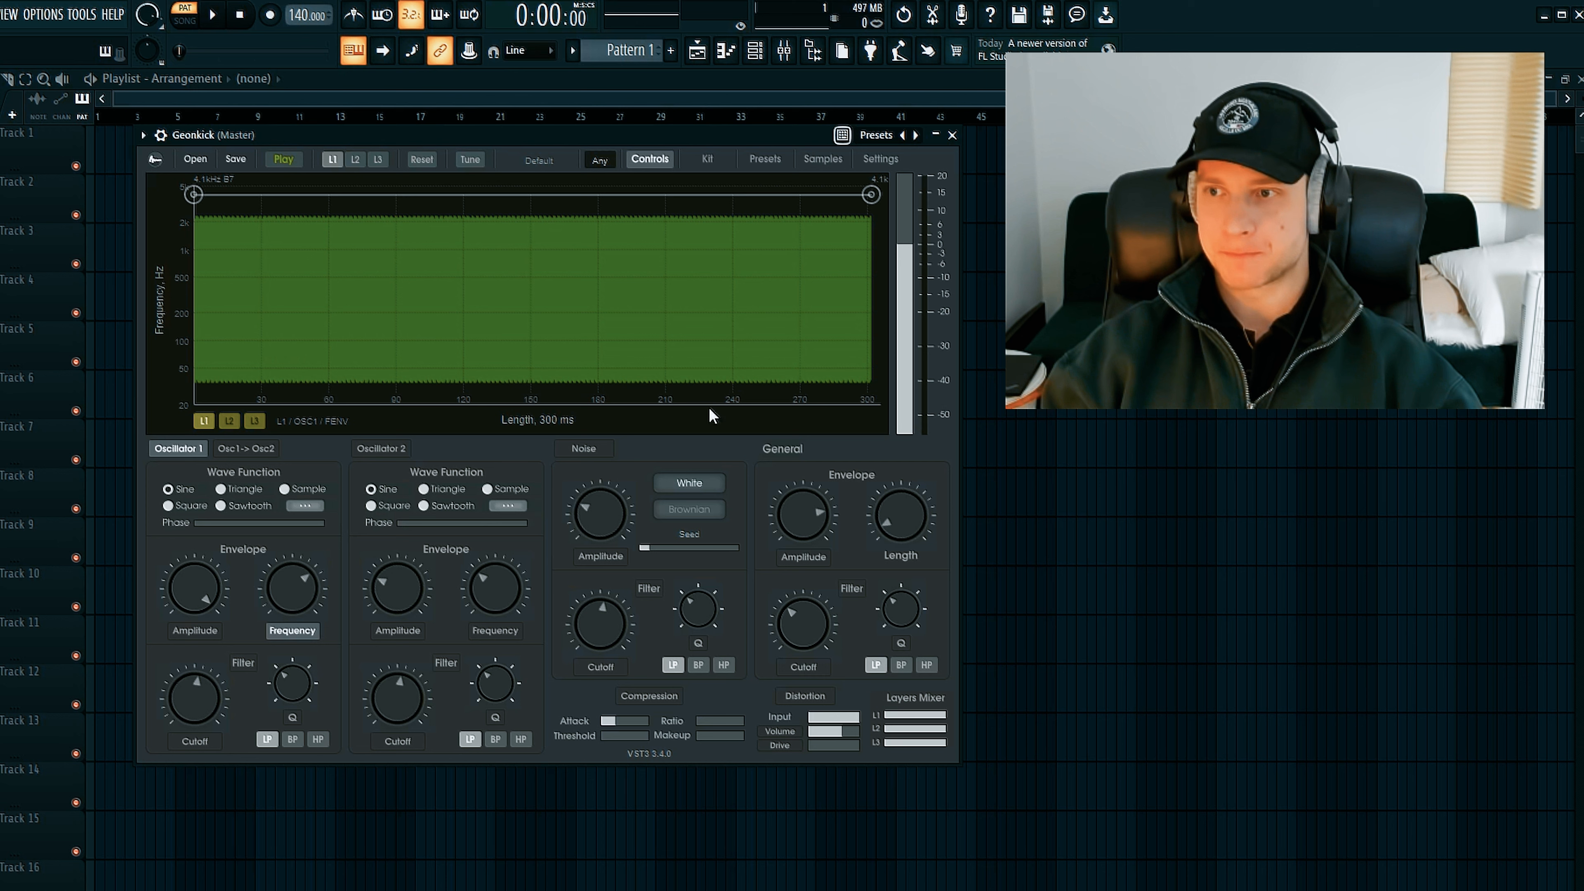
pyautogui.moveTo(872, 195); pyautogui.dragTo(872, 404)
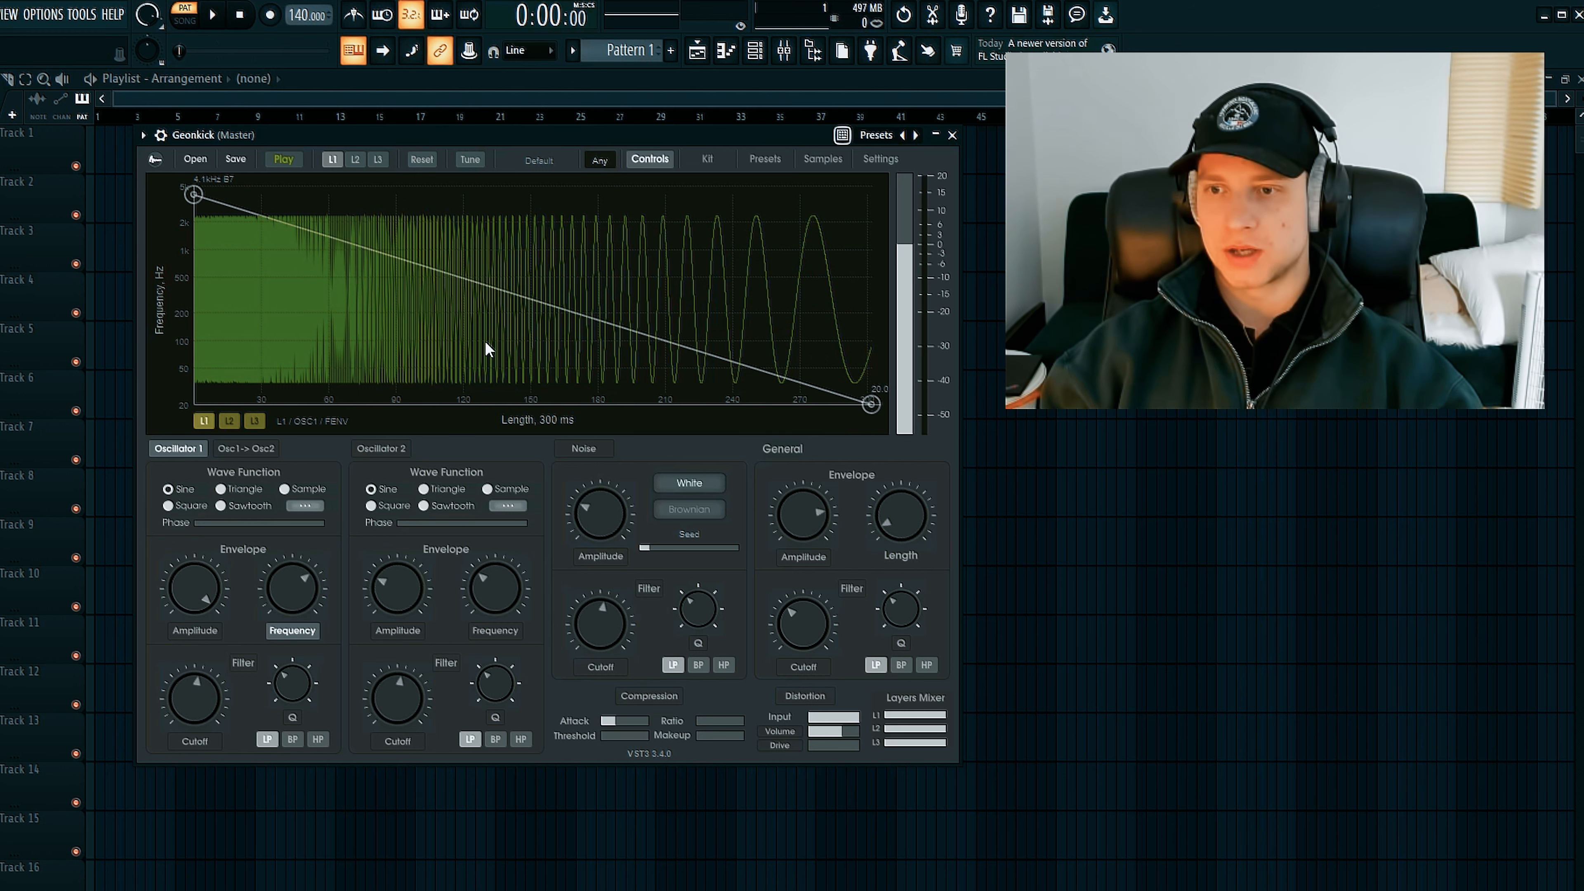
pyautogui.doubleClick(502, 343)
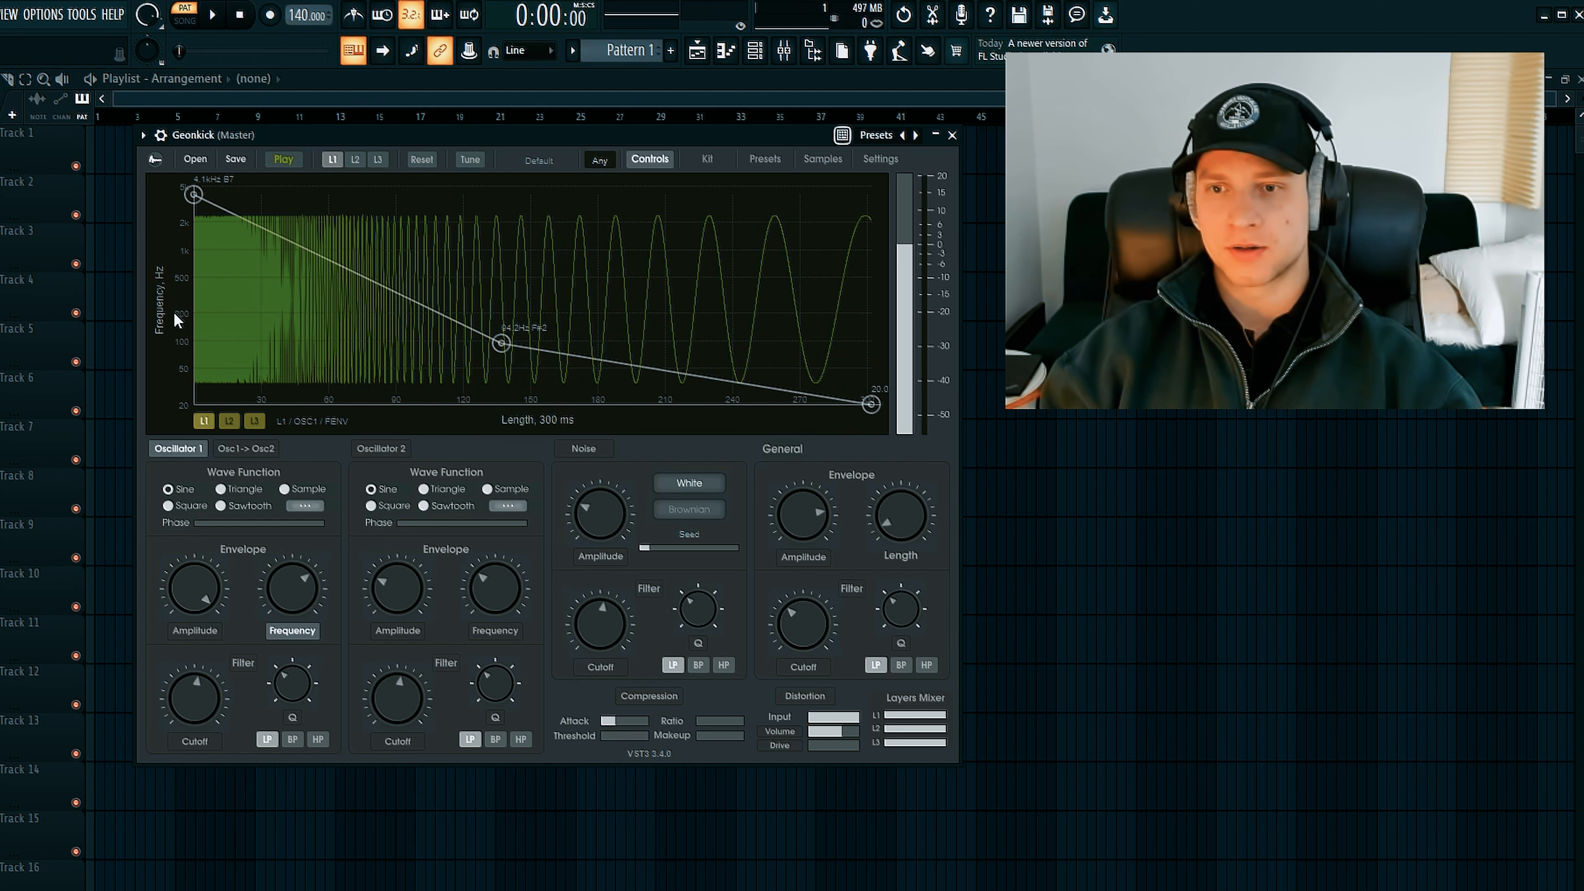
pyautogui.doubleClick(321, 306)
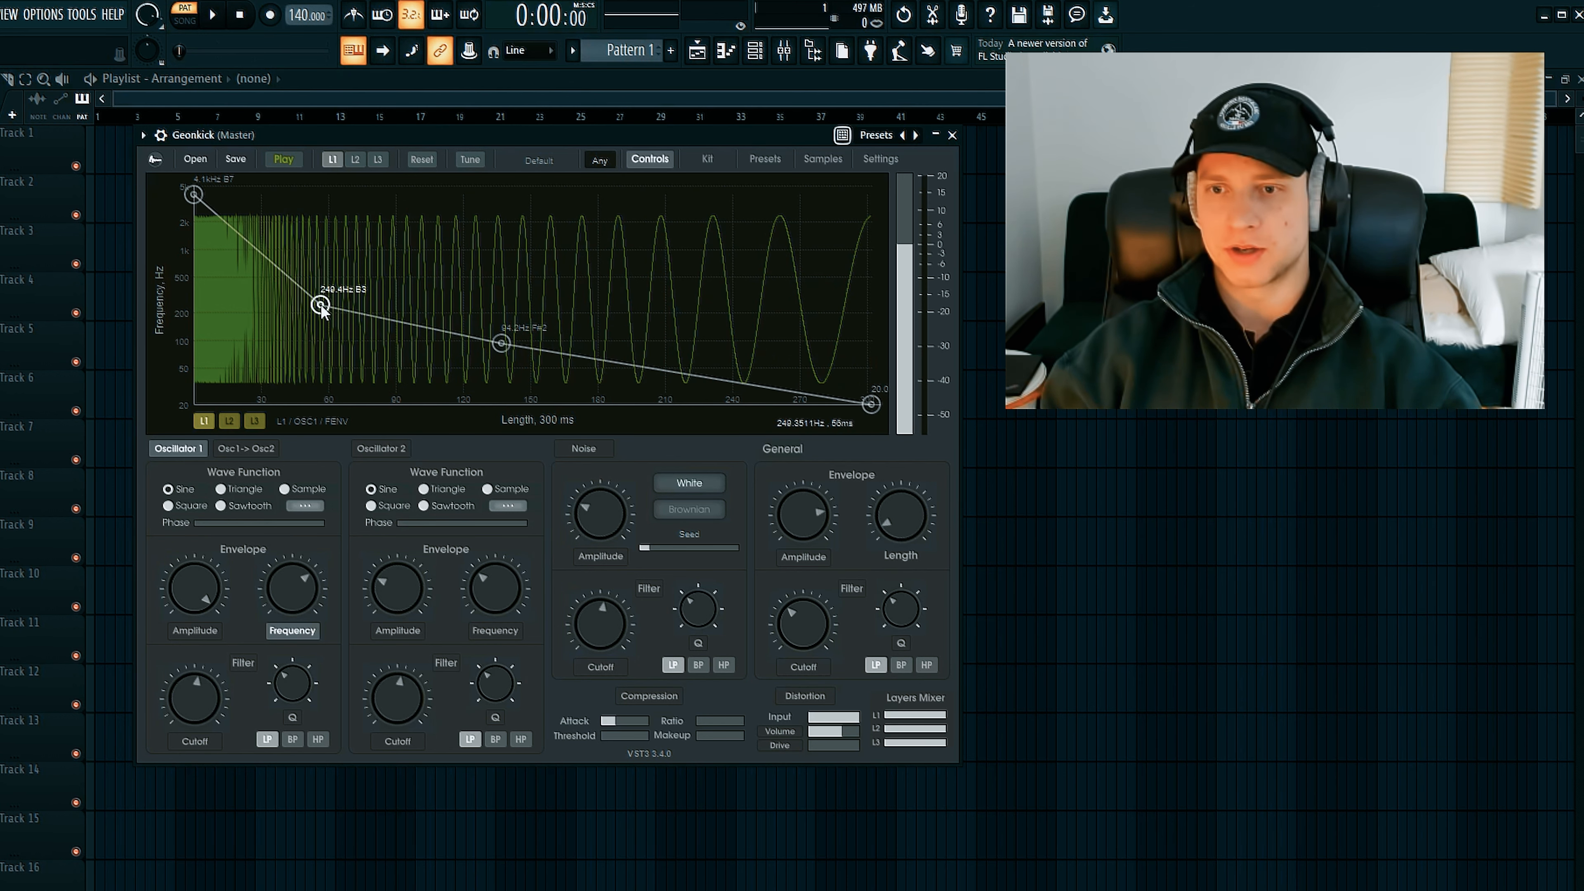
pyautogui.doubleClick(215, 258)
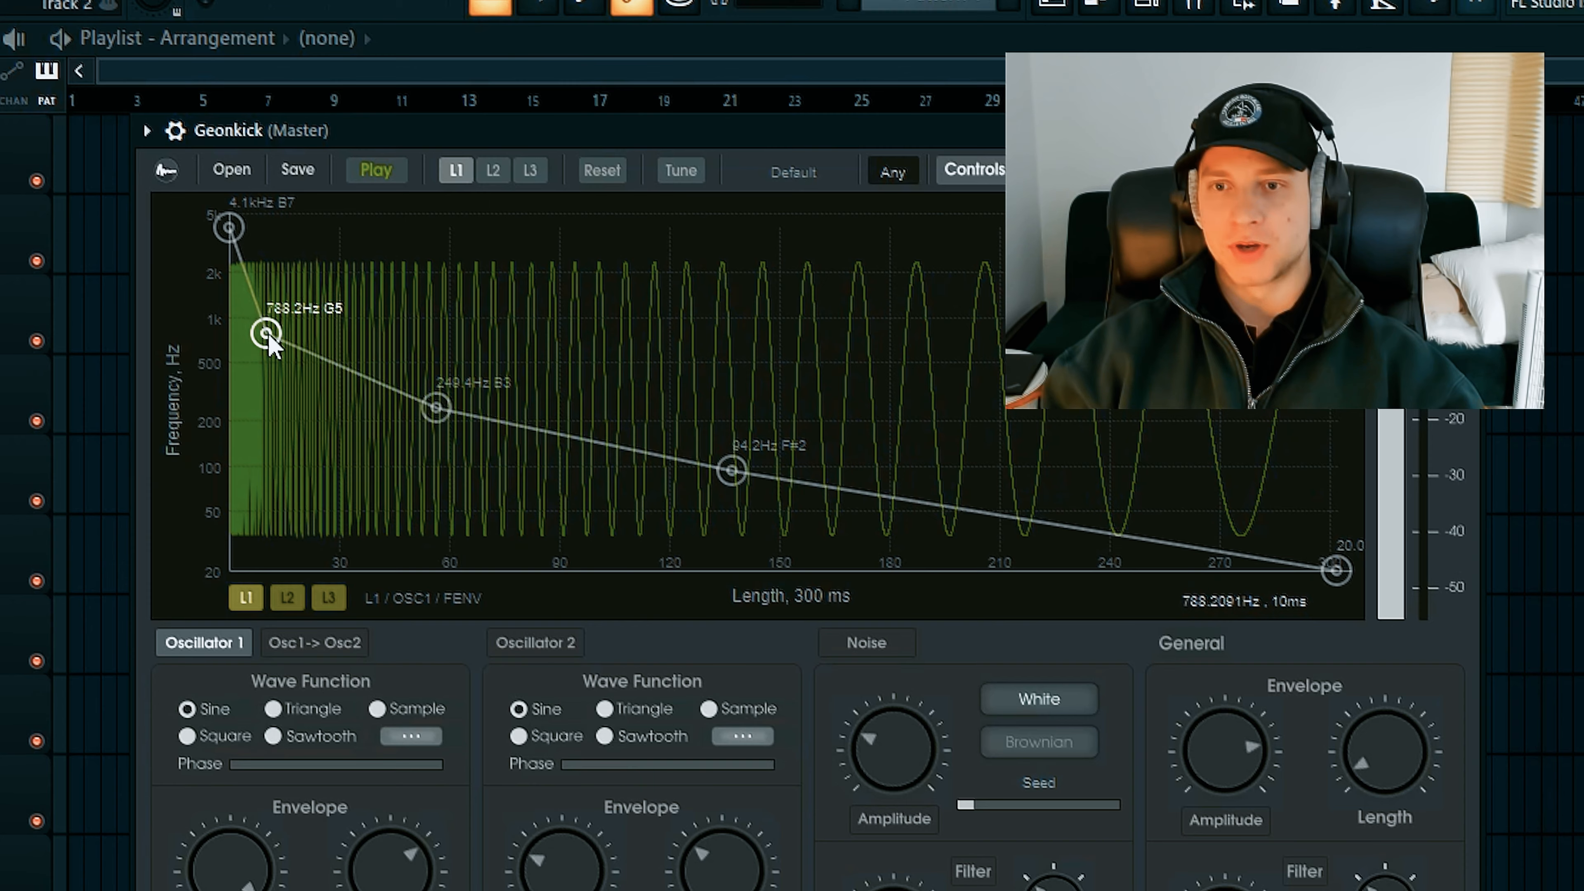
# Raise the earliest added frequency envelope point to about 983 Hz and lower the last added one to about 60 Hz.
pyautogui.moveTo(215, 258); pyautogui.dragTo(216, 254)
pyautogui.moveTo(265, 328); pyautogui.dragTo(262, 324)
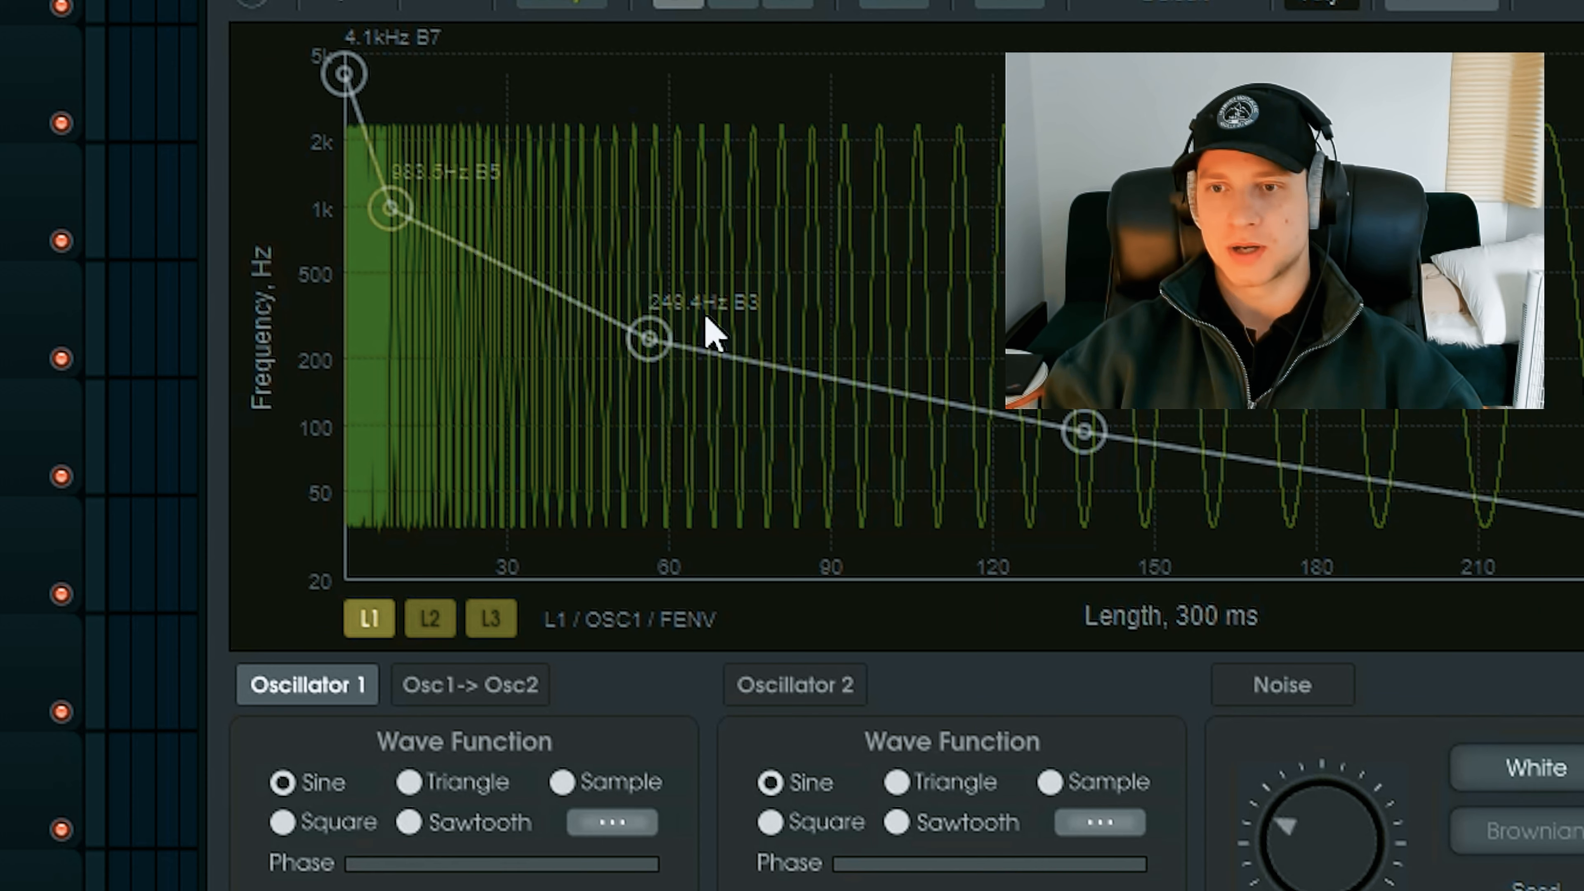
pyautogui.moveTo(1087, 430); pyautogui.dragTo(1104, 461)
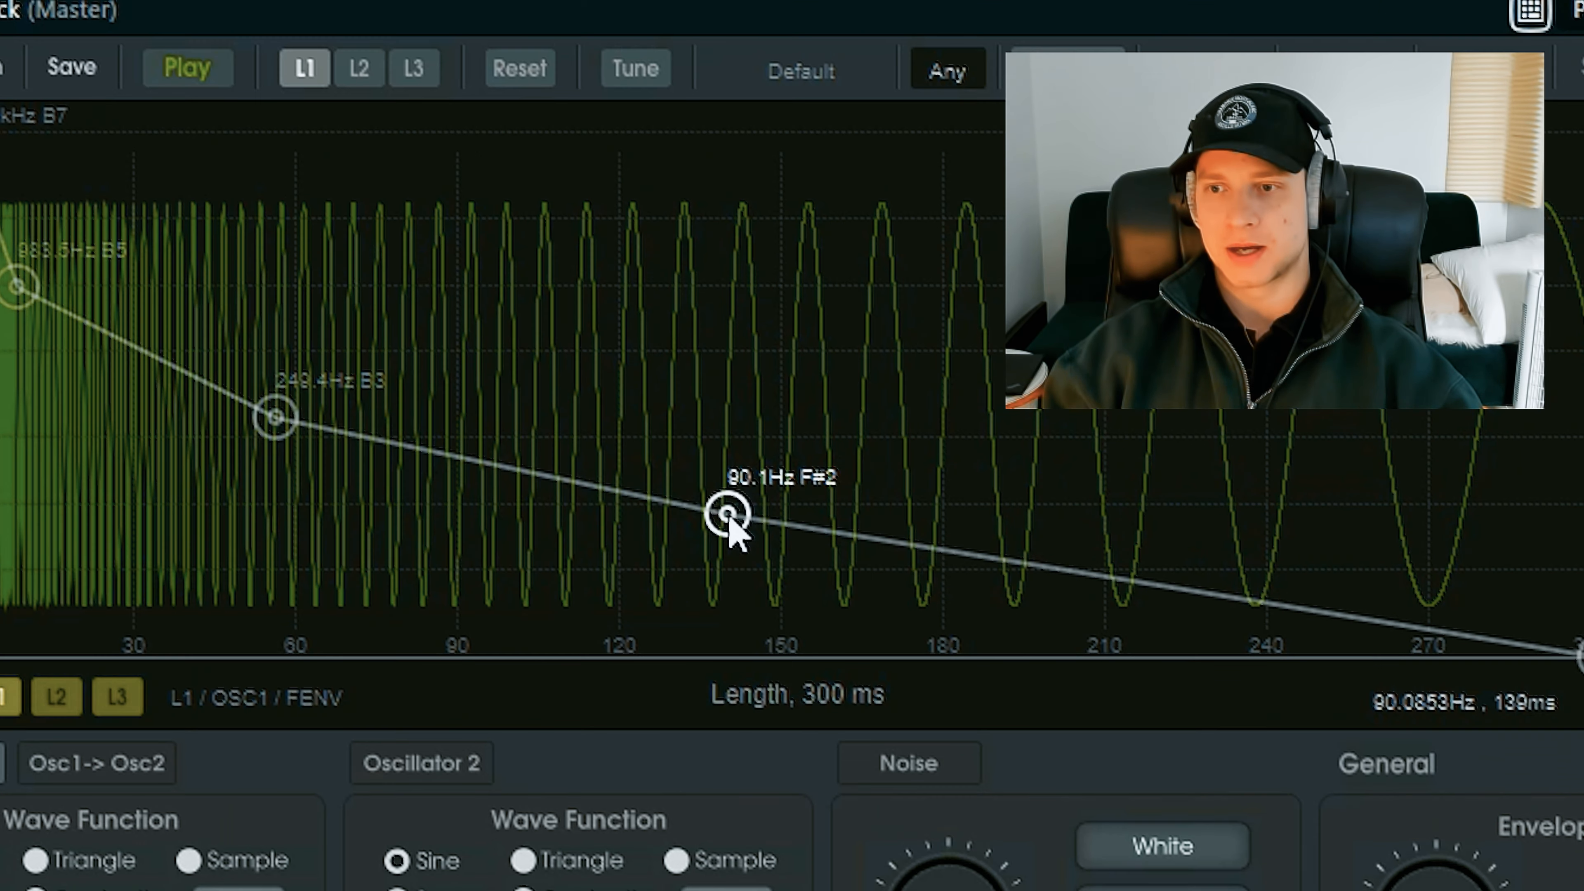
pyautogui.moveTo(739, 556); pyautogui.dragTo(739, 572)
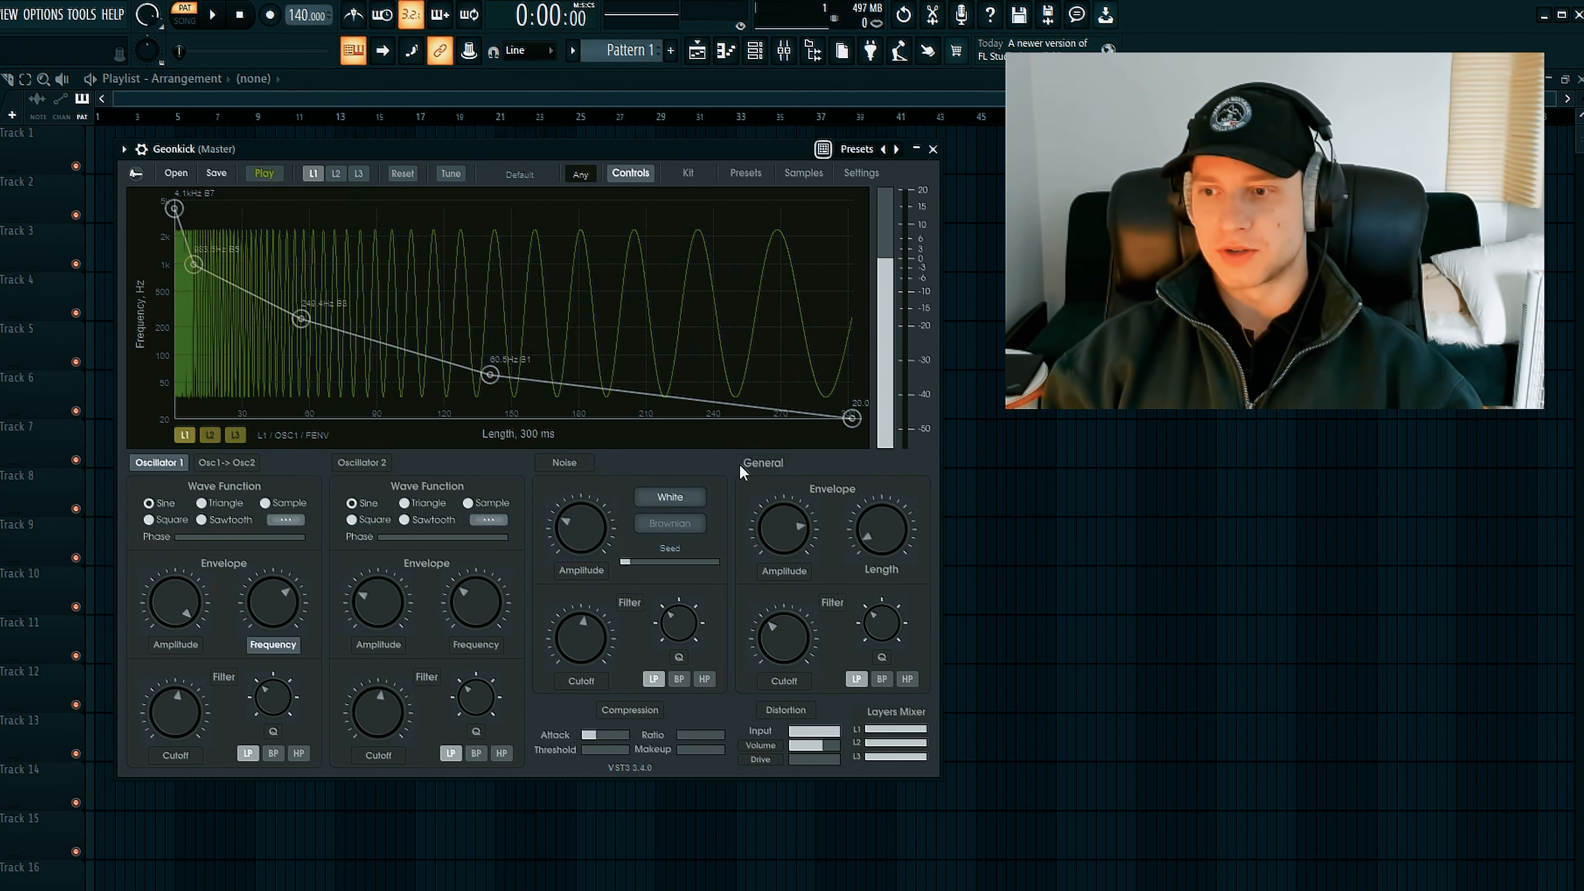
# In the general amplitude envelope, drop the end to 0 and add points of about 0.62, 0.80 and 0.76 before it.
pyautogui.click(785, 572)
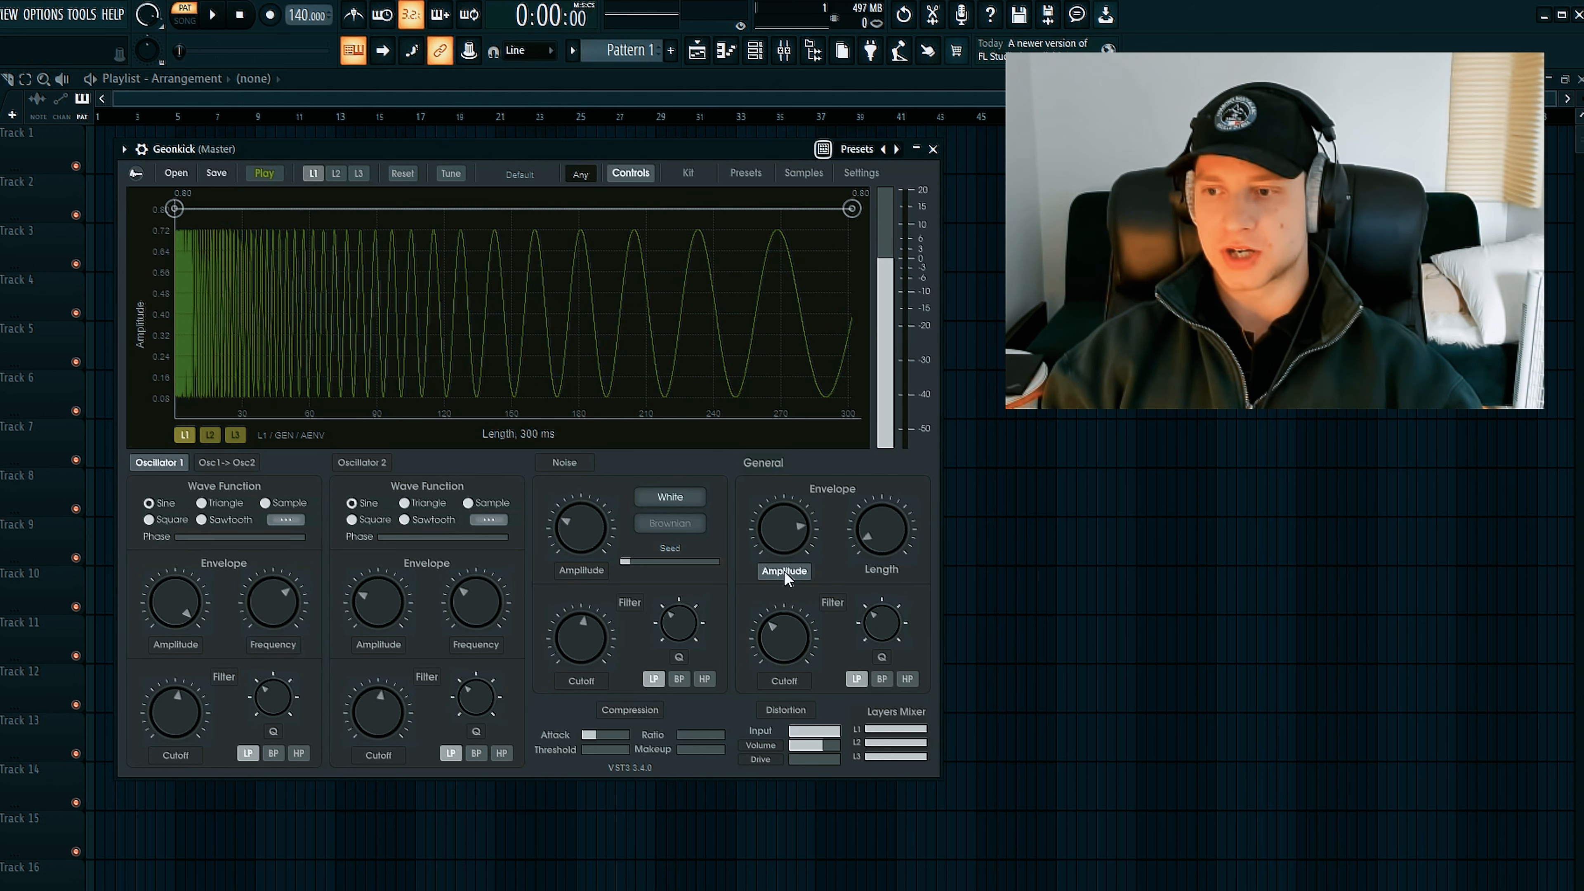
pyautogui.moveTo(852, 212)
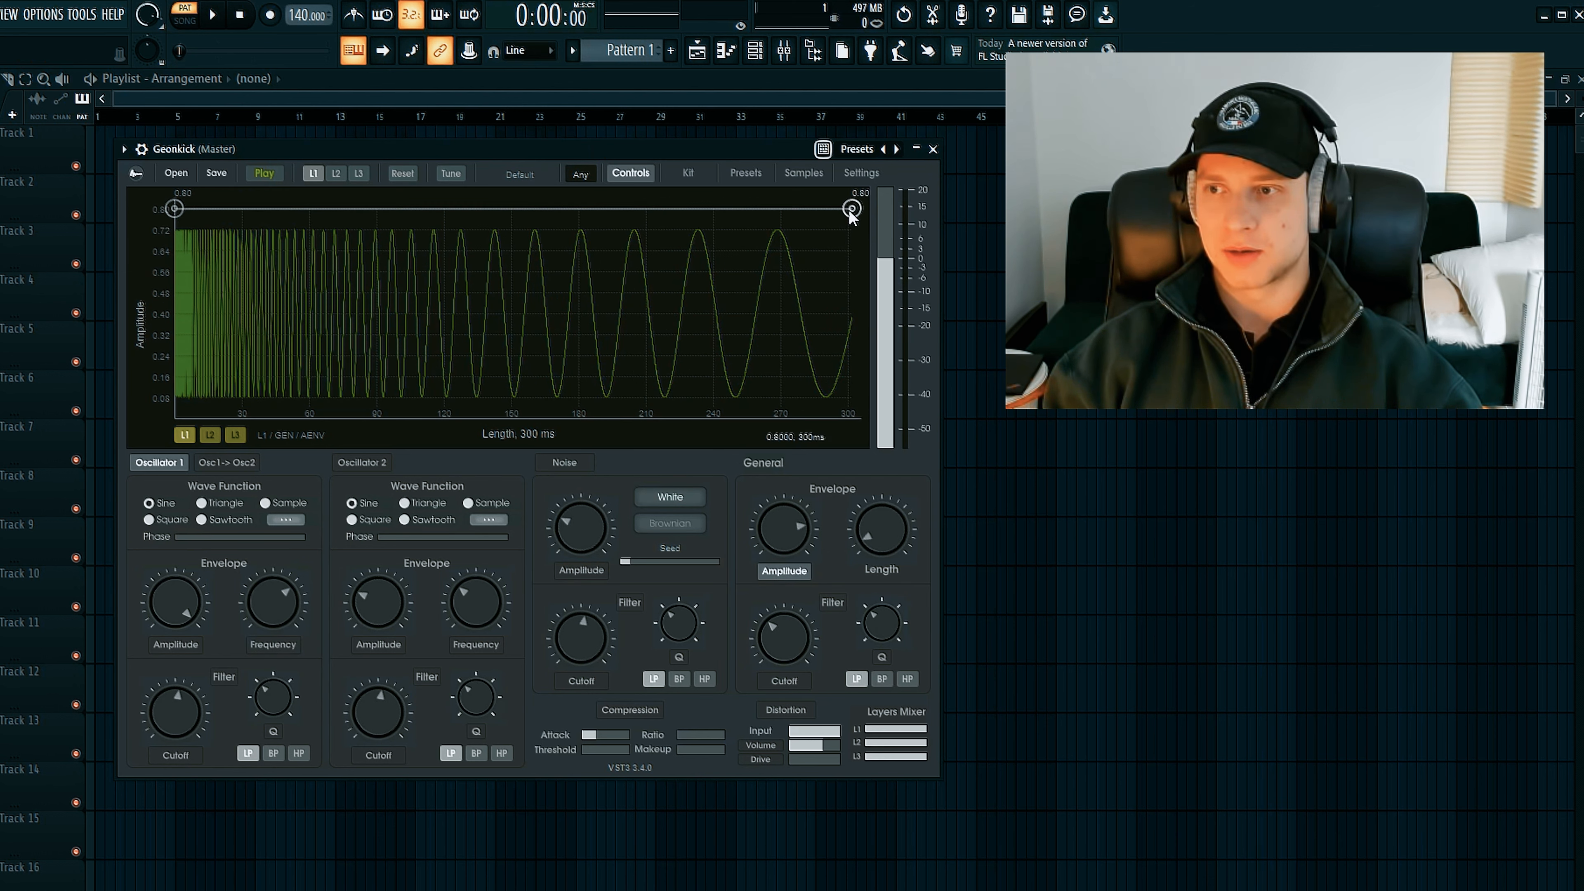
pyautogui.moveTo(852, 210); pyautogui.dragTo(964, 512)
pyautogui.doubleClick(738, 255)
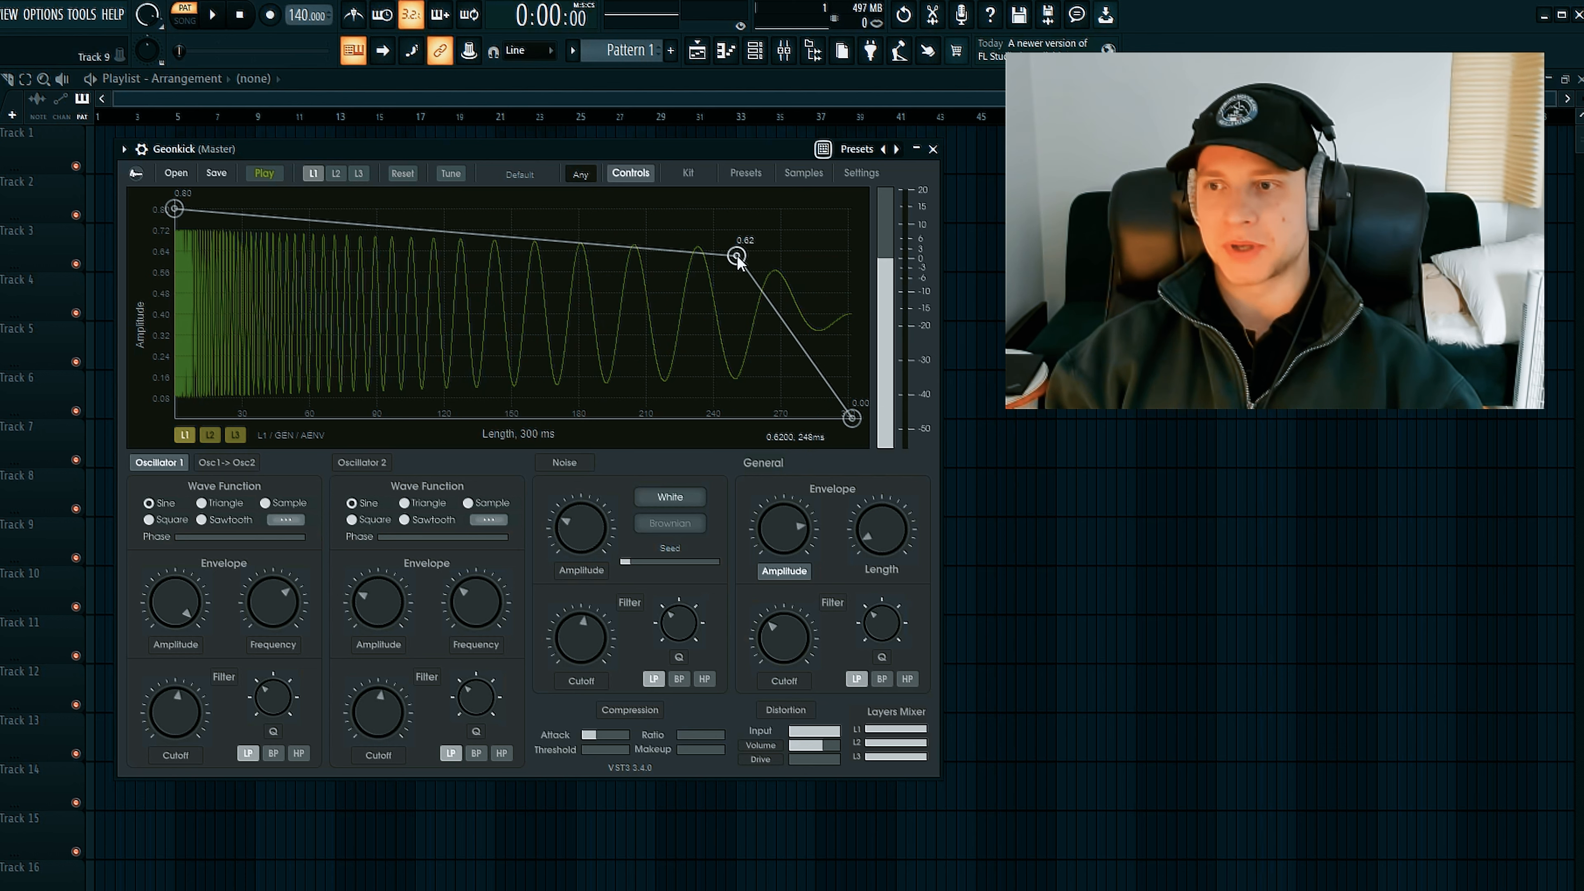
pyautogui.doubleClick(603, 209)
pyautogui.doubleClick(438, 220)
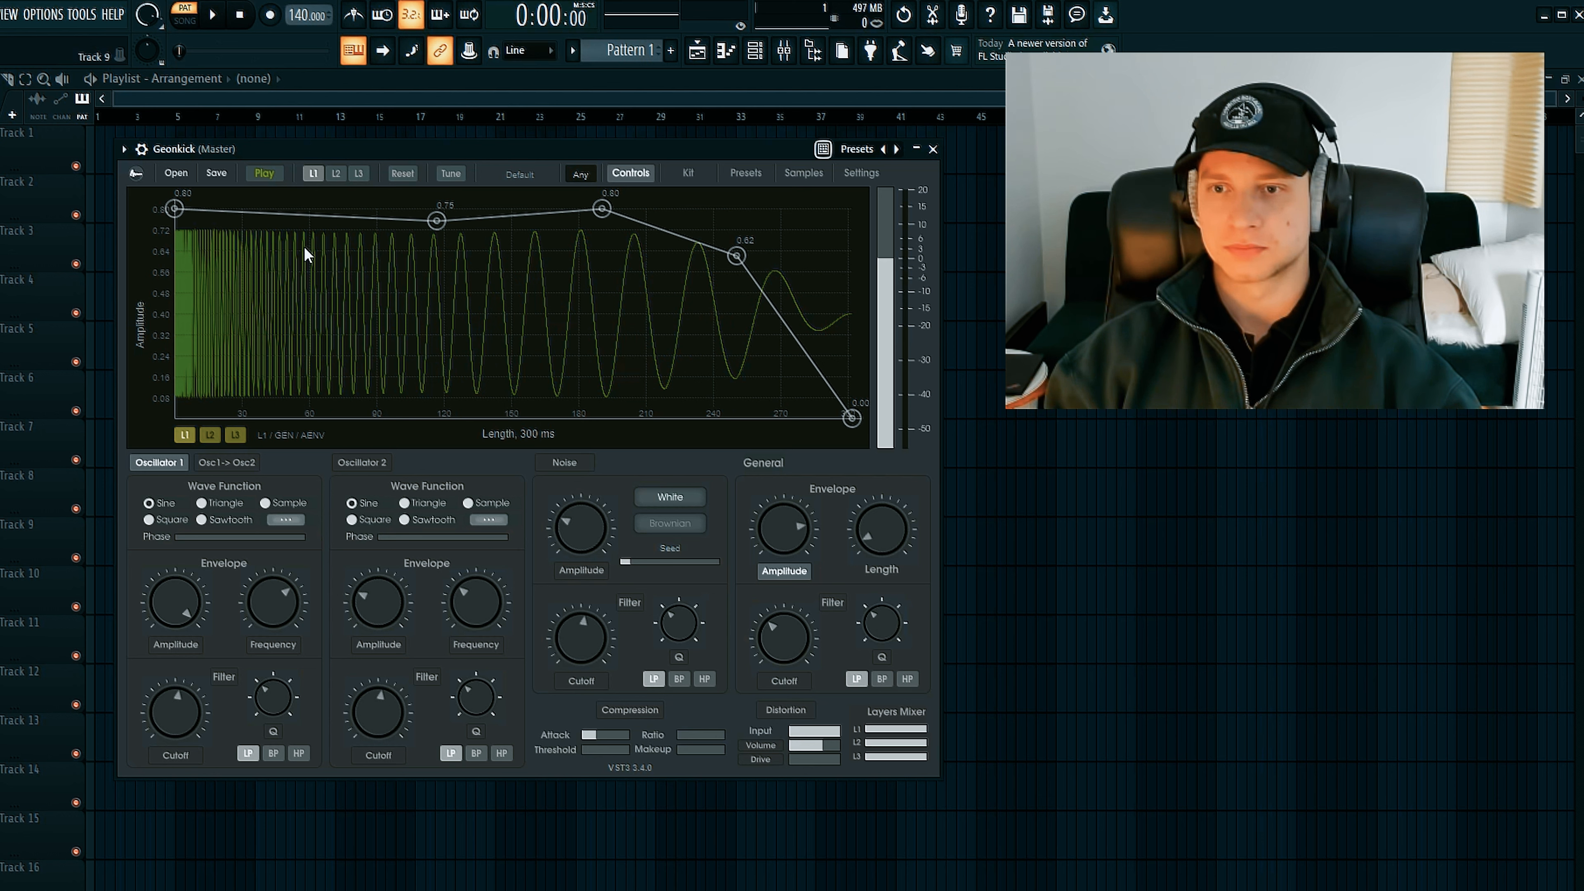
# Dip the general amplitude envelope to about 0.5 near its start, recover through points of 0.74, 0.77 and 0.74, and shorten the length to 124 ms.
pyautogui.doubleClick(293, 275)
pyautogui.doubleClick(354, 214)
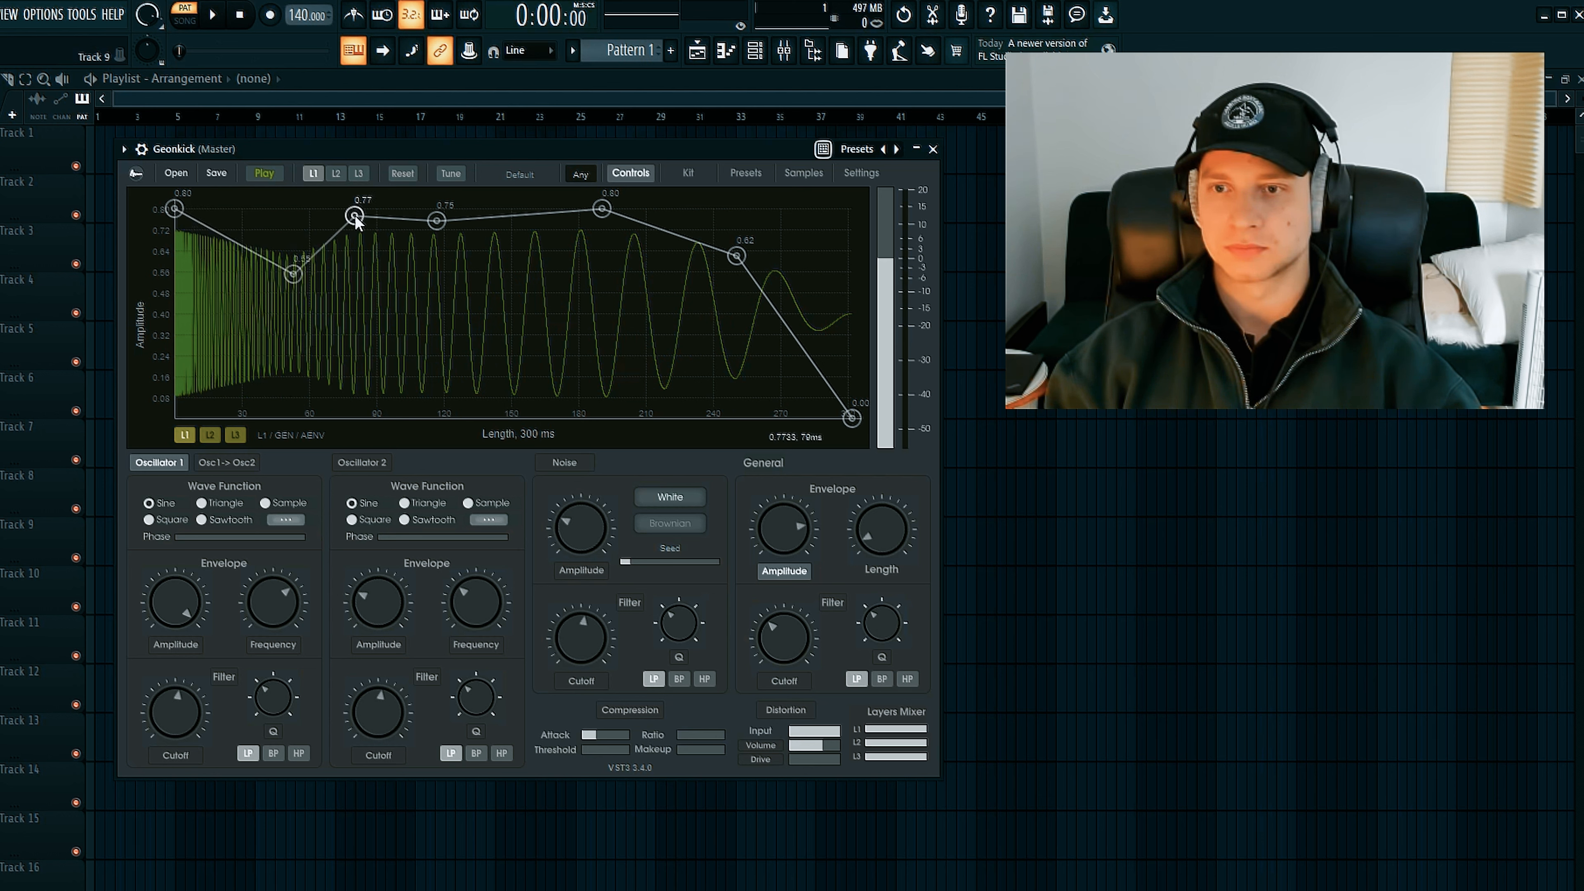
pyautogui.doubleClick(206, 277)
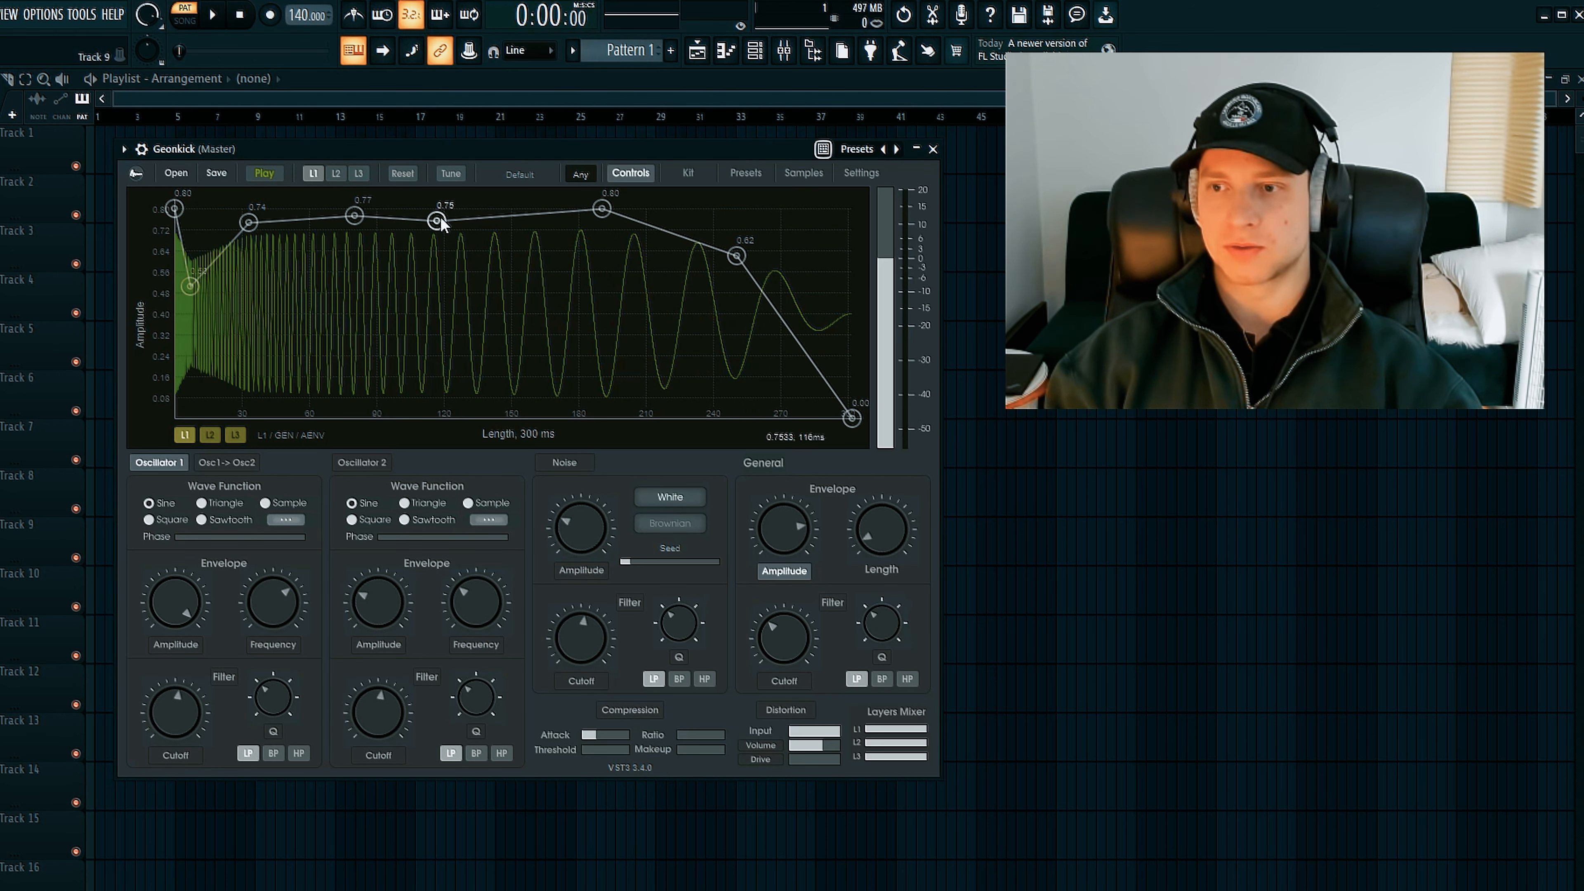
pyautogui.moveTo(439, 219); pyautogui.dragTo(440, 223)
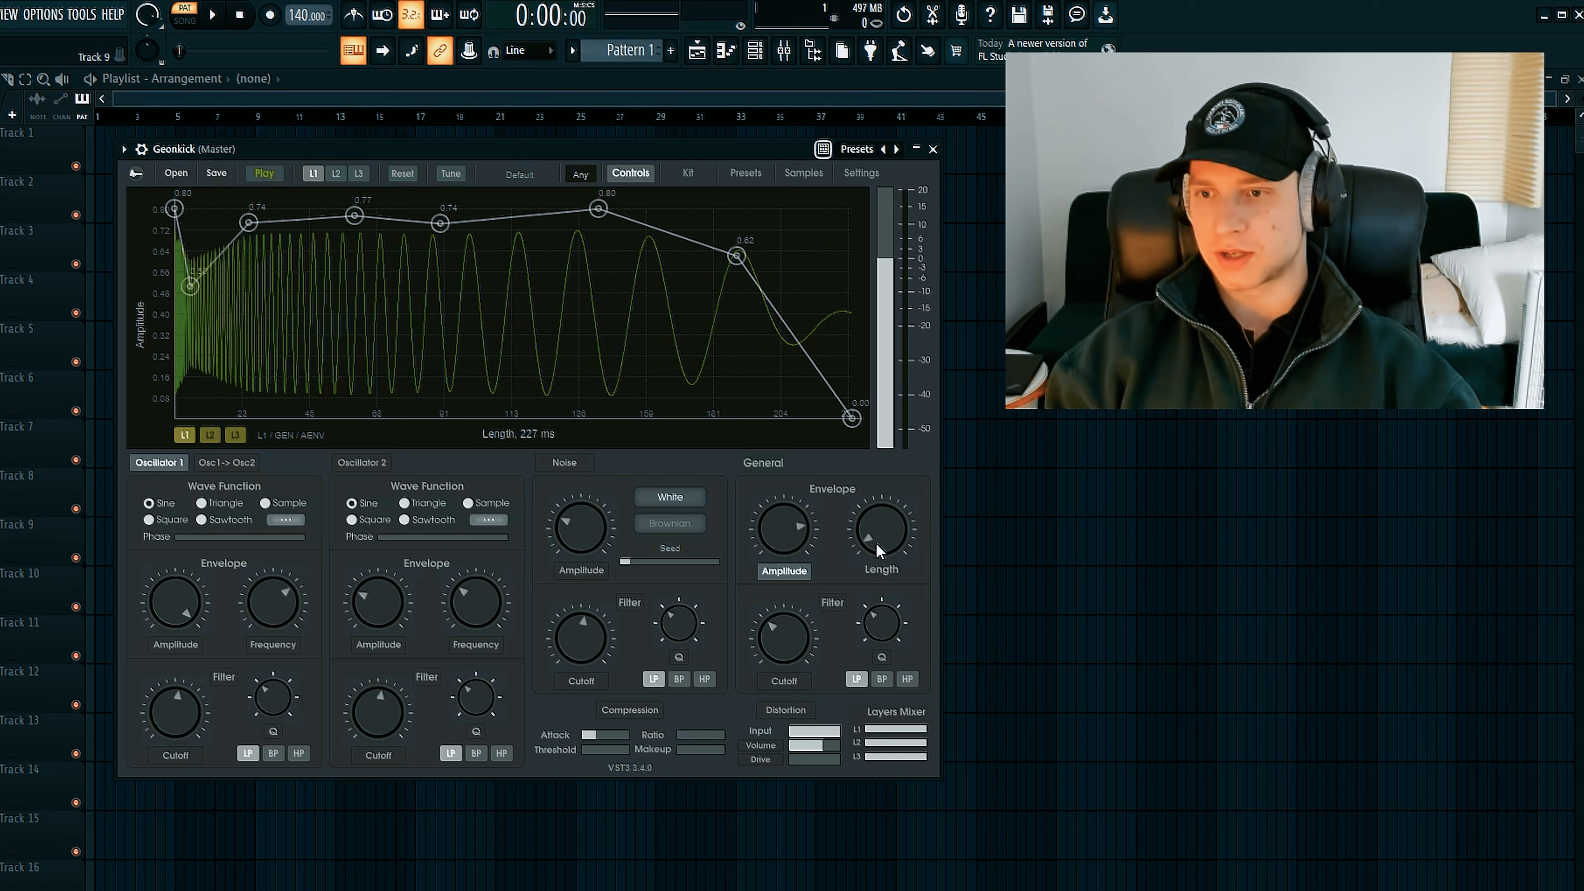
pyautogui.scroll(-6, 877, 542)
pyautogui.scroll(-3, 877, 548)
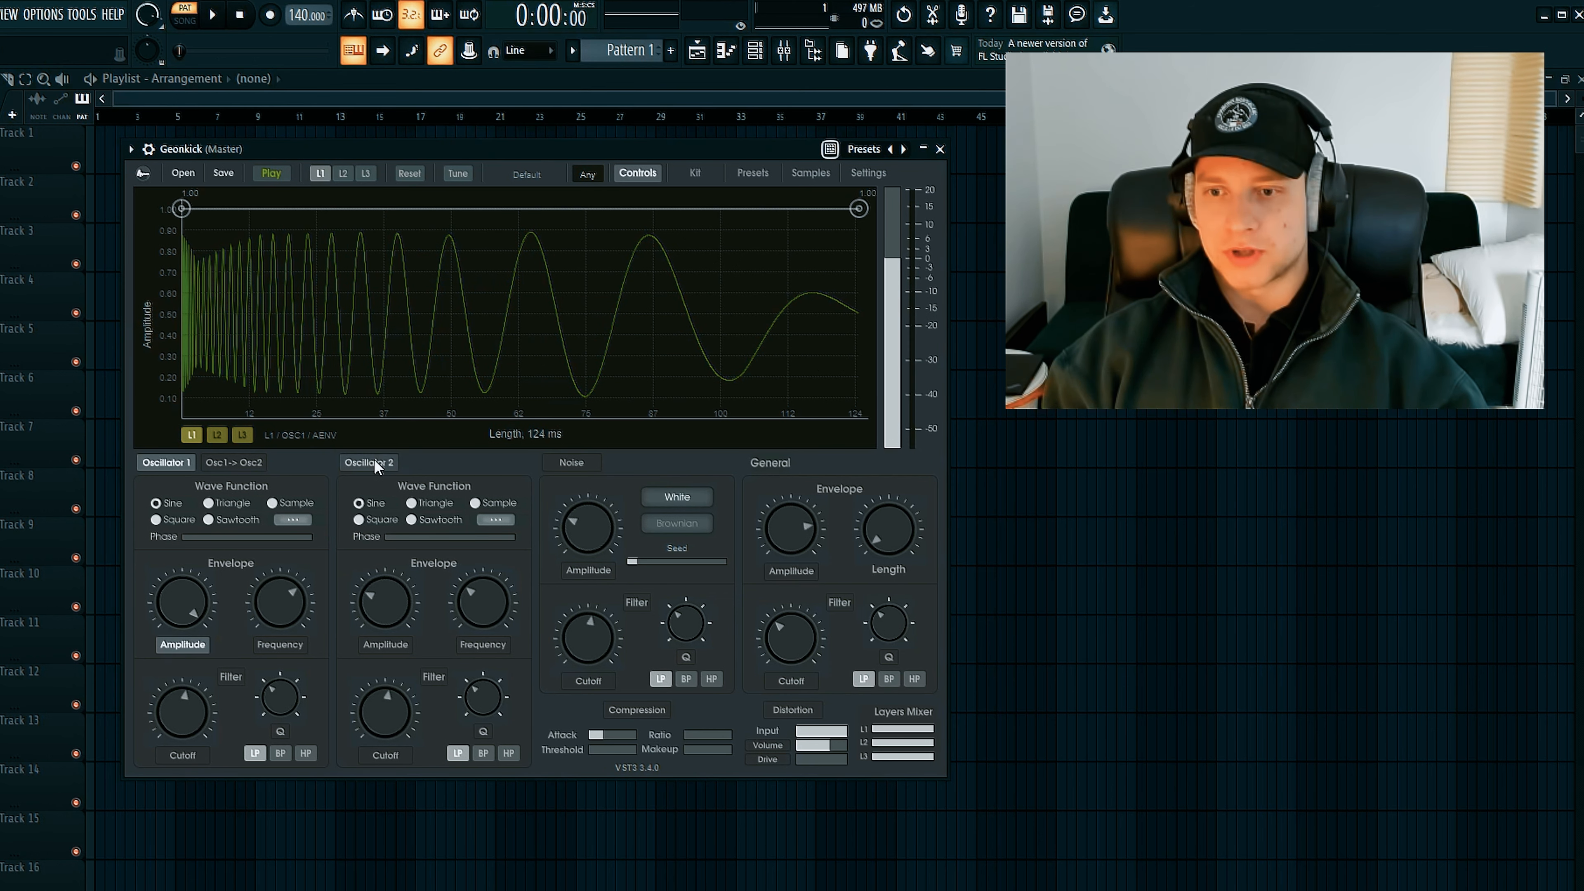
# Try out Oscillator 2 at a low amplitude of 0.12 with high and low frequencies, and switch it back off.
pyautogui.click(365, 468)
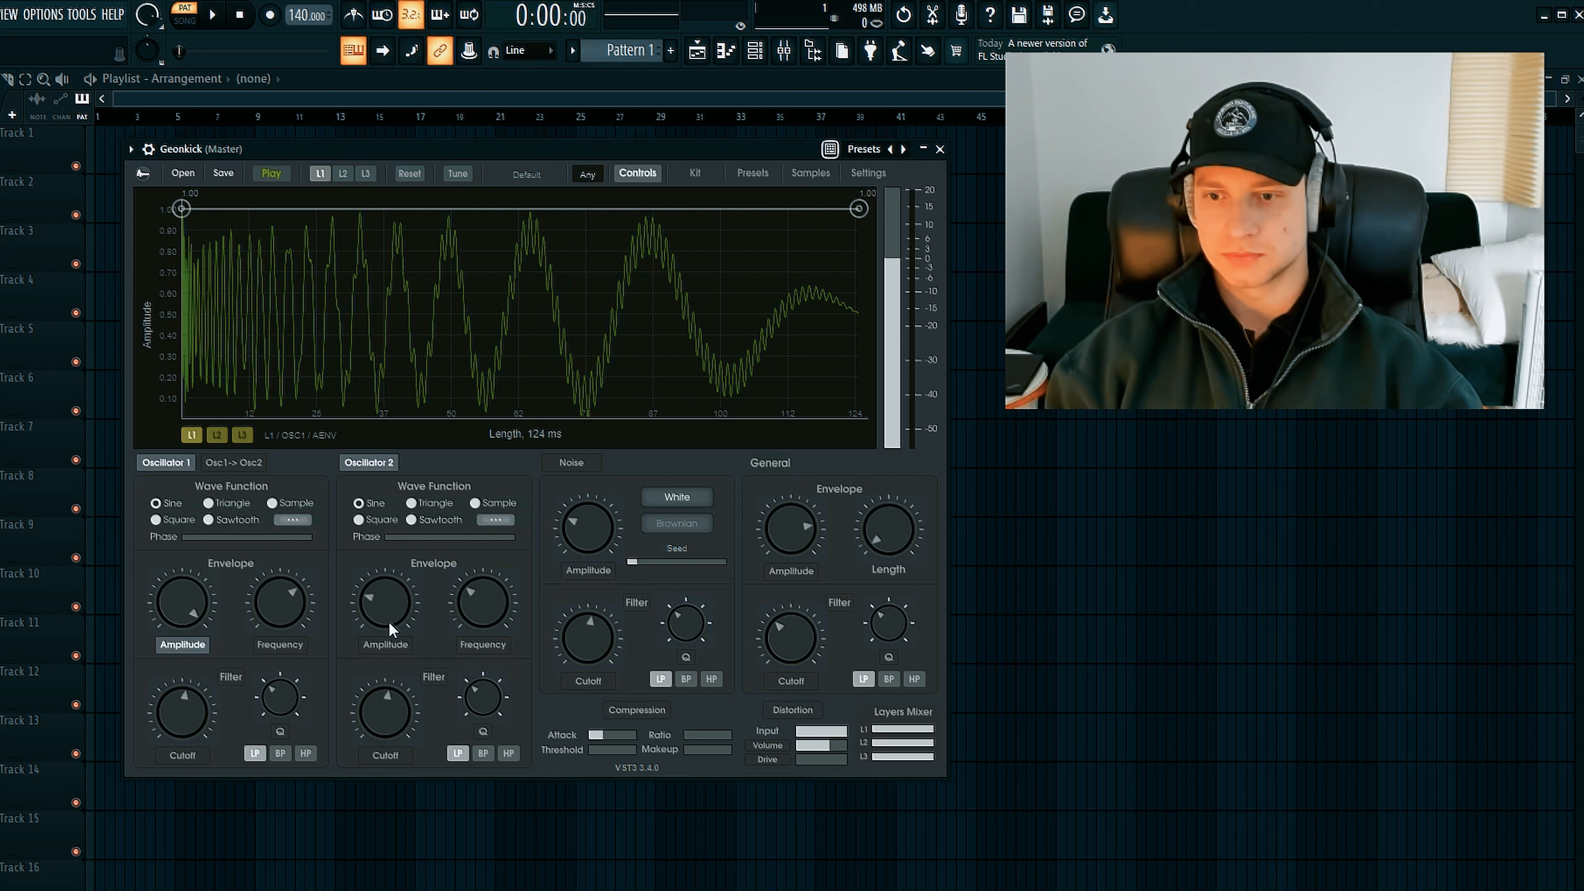
pyautogui.moveTo(476, 605); pyautogui.dragTo(531, 489)
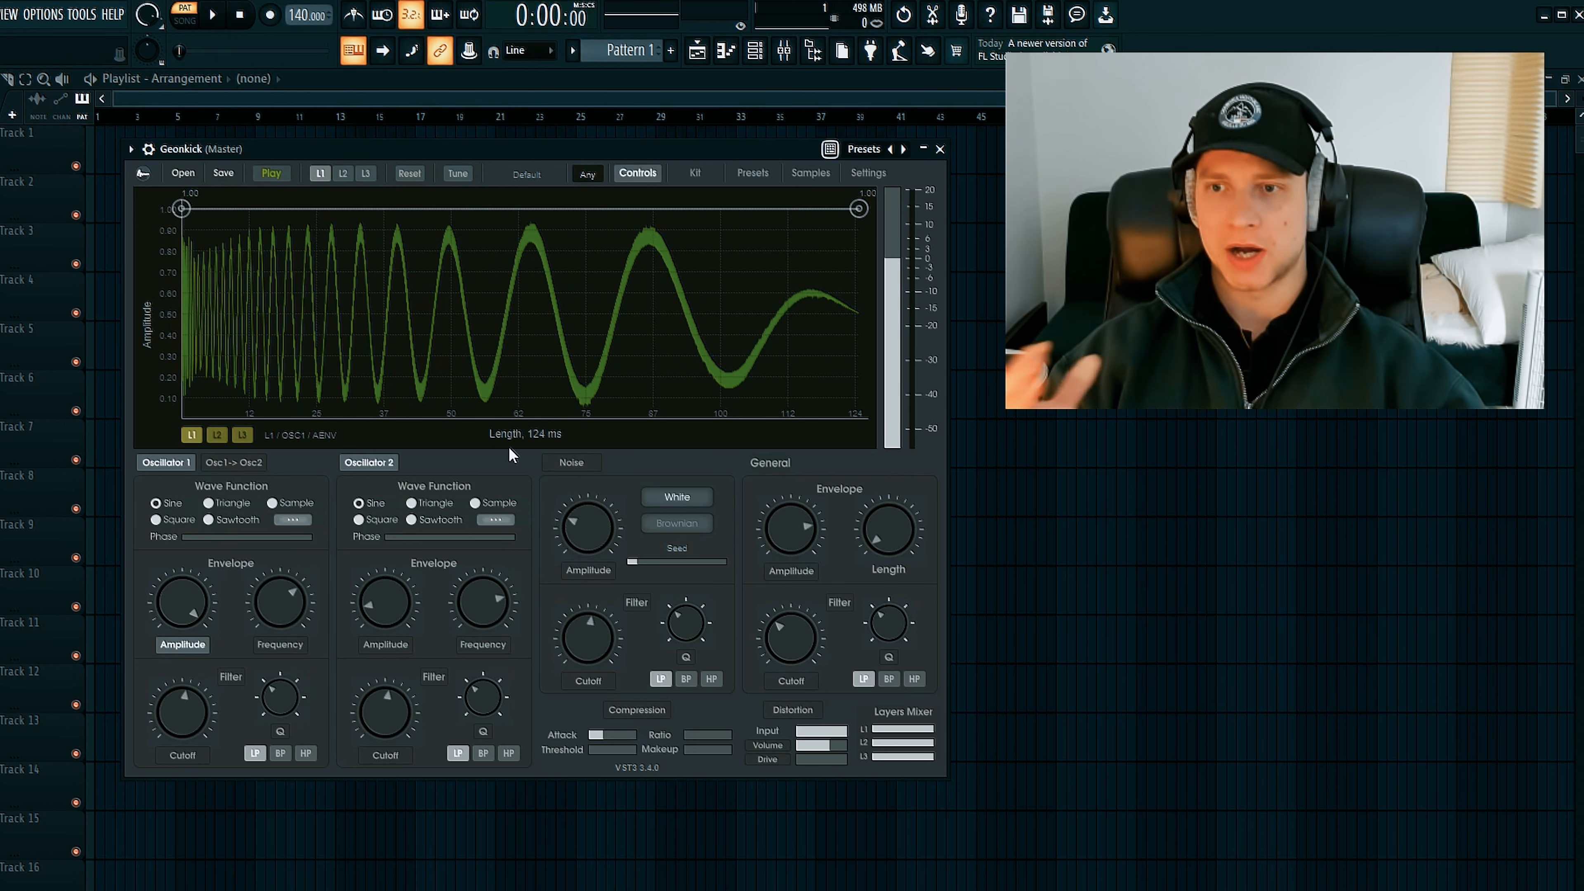
pyautogui.moveTo(476, 604); pyautogui.dragTo(517, 624)
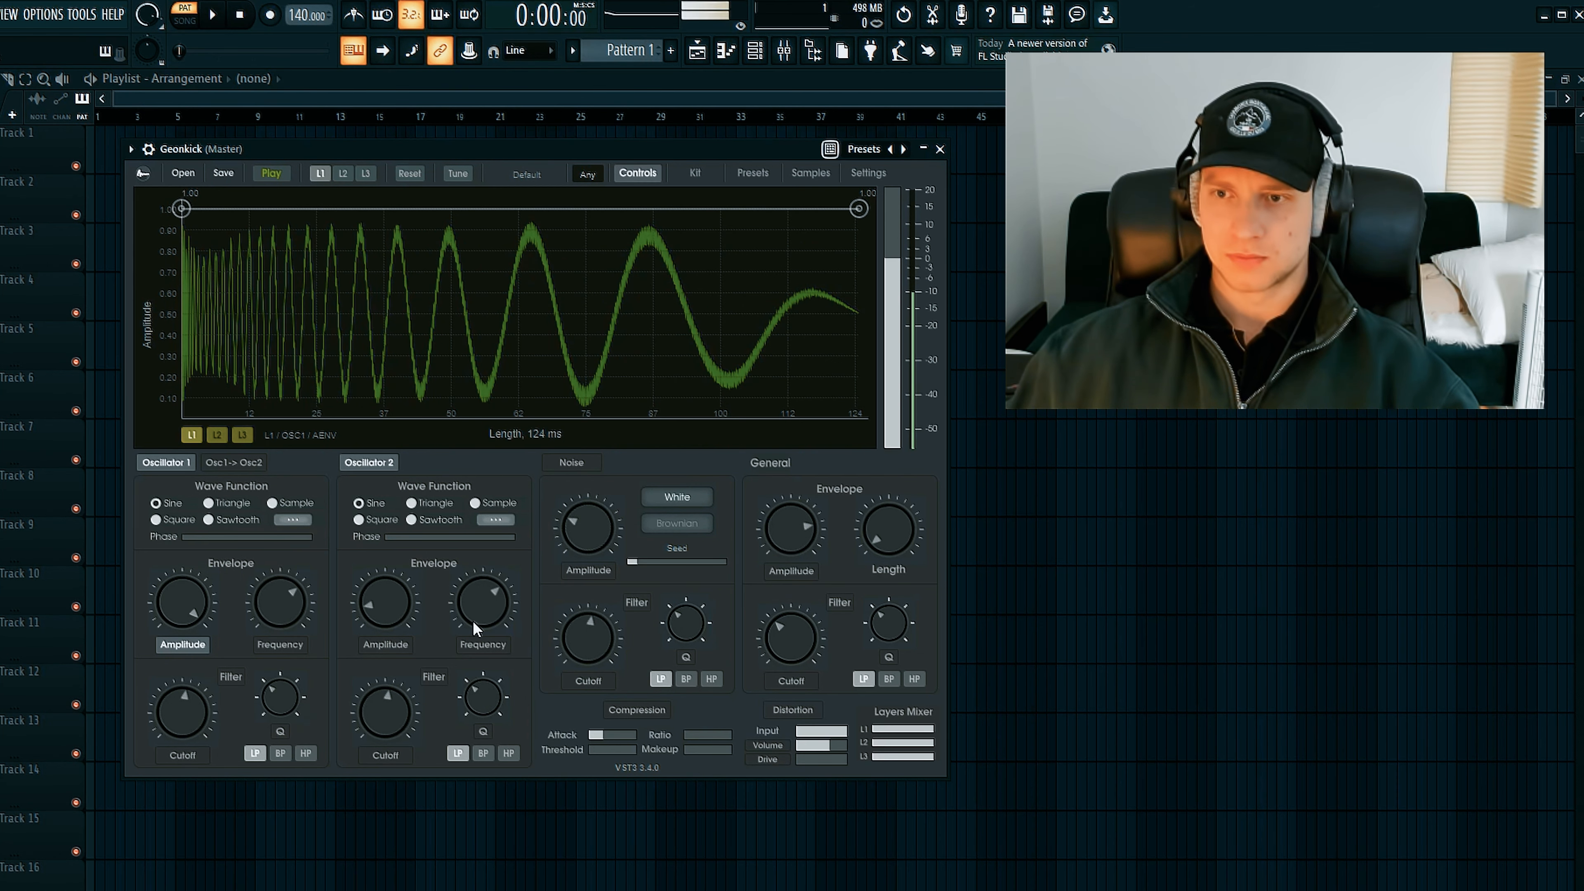
pyautogui.moveTo(473, 620); pyautogui.dragTo(472, 676)
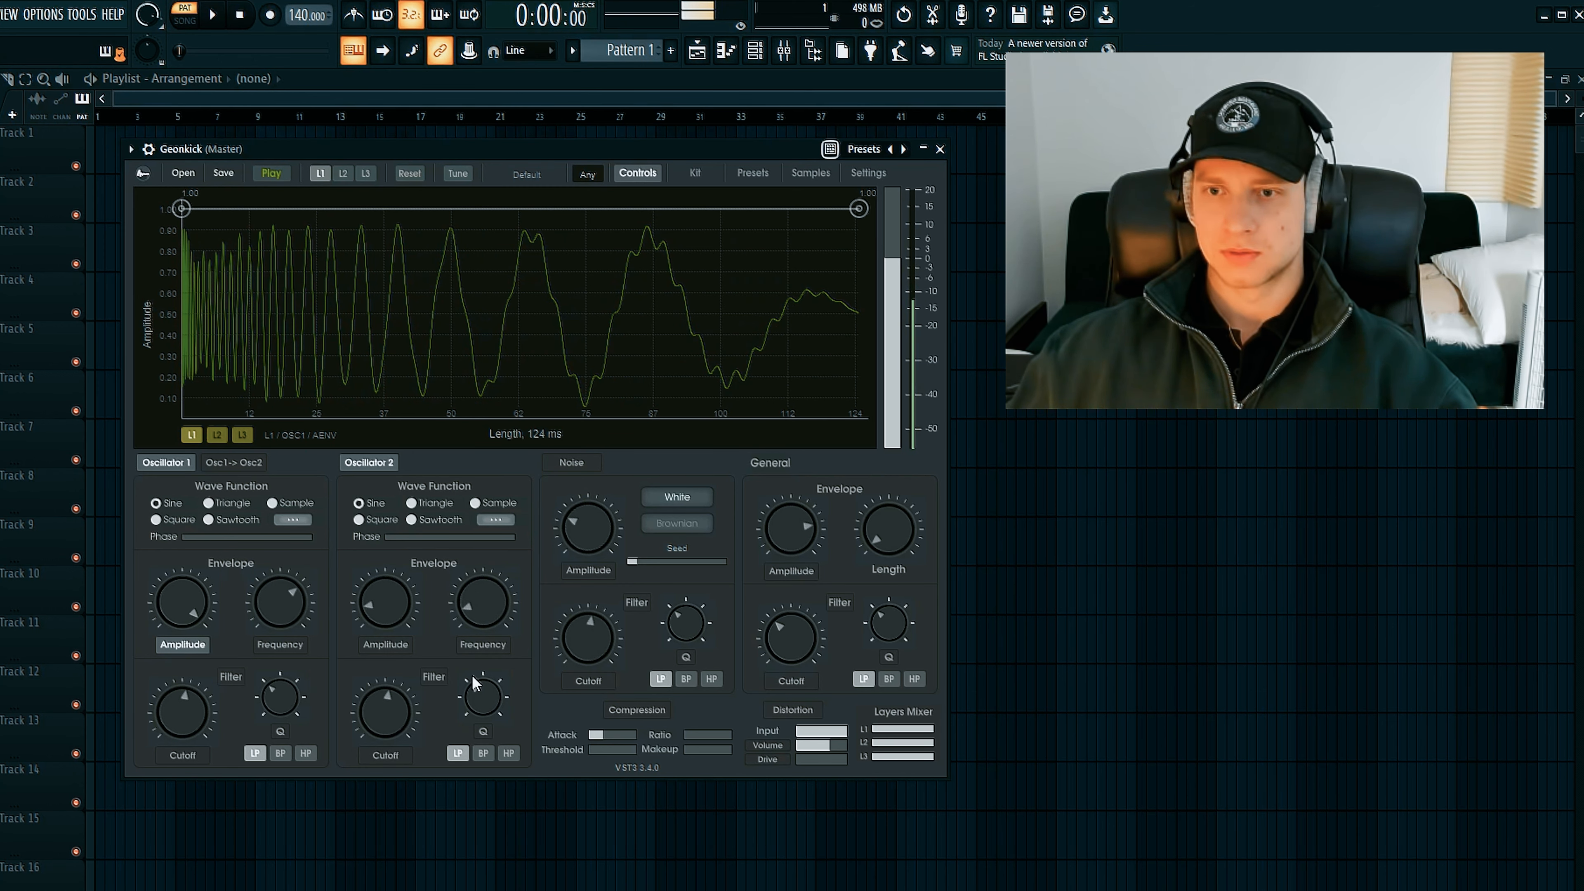
pyautogui.click(370, 463)
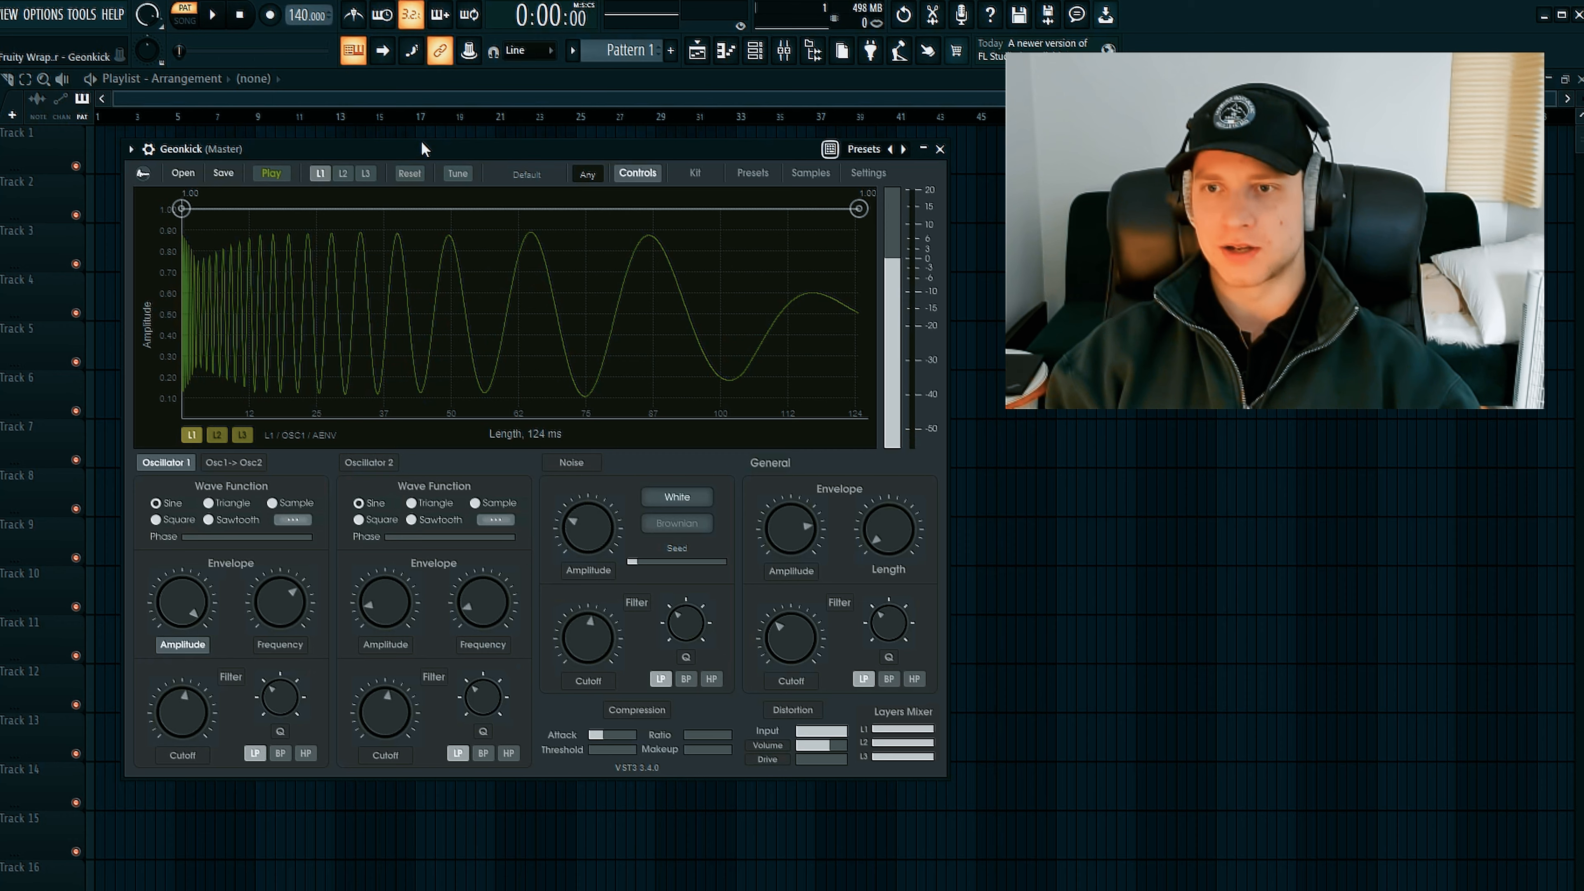
# Enable the noise generator, make its amplitude envelope fall to 0 within about 10 ms, and lower the noise amplitude to 0.10.
pyautogui.moveTo(421, 148); pyautogui.dragTo(455, 141)
pyautogui.click(600, 460)
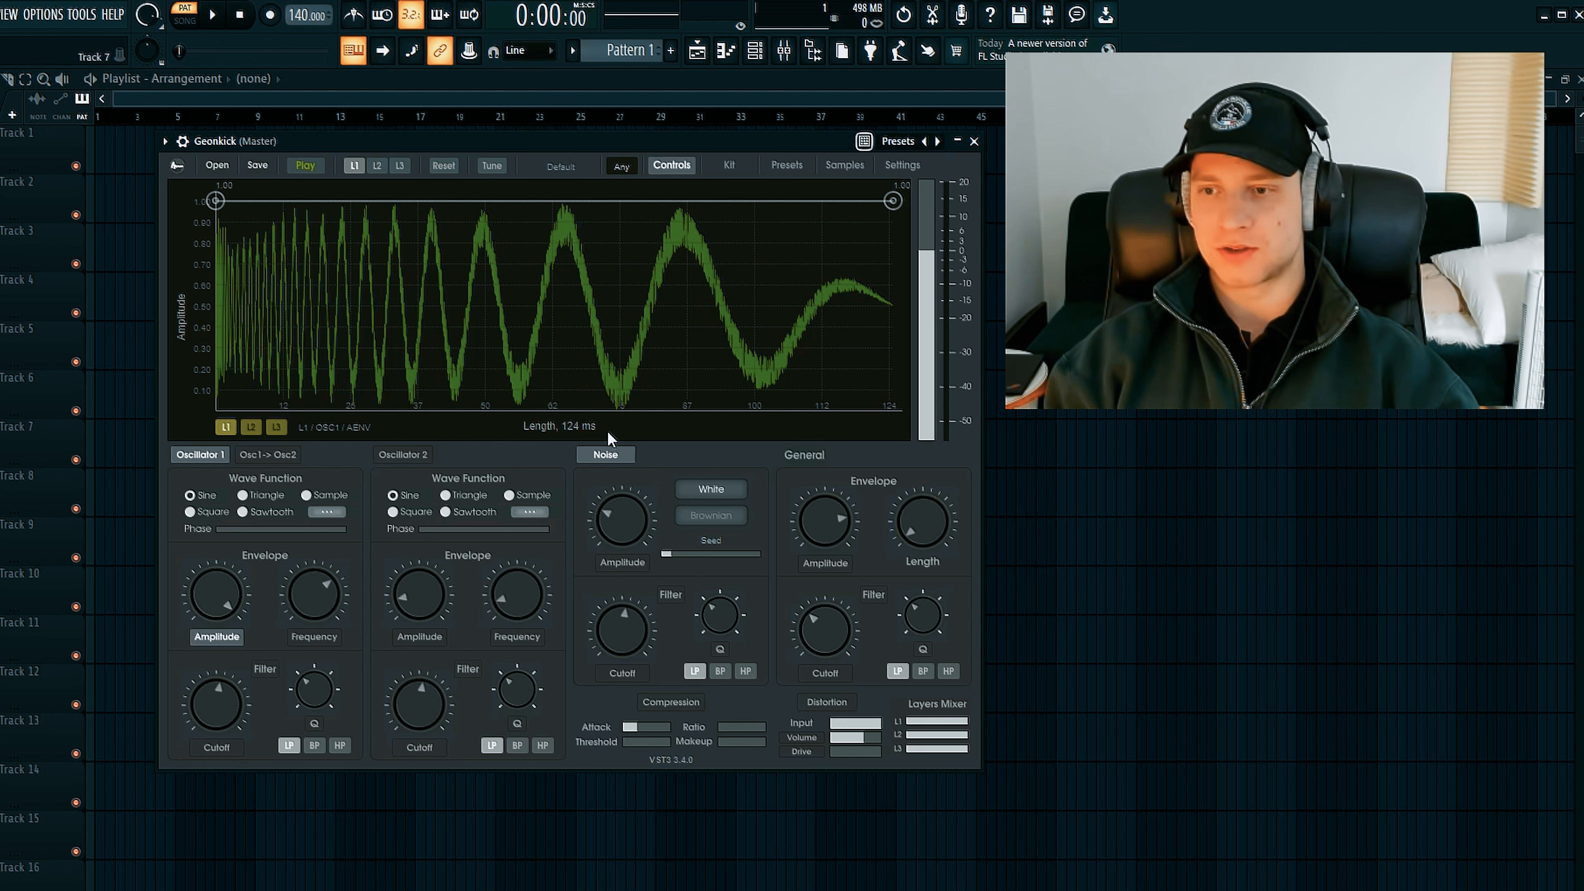
pyautogui.click(627, 562)
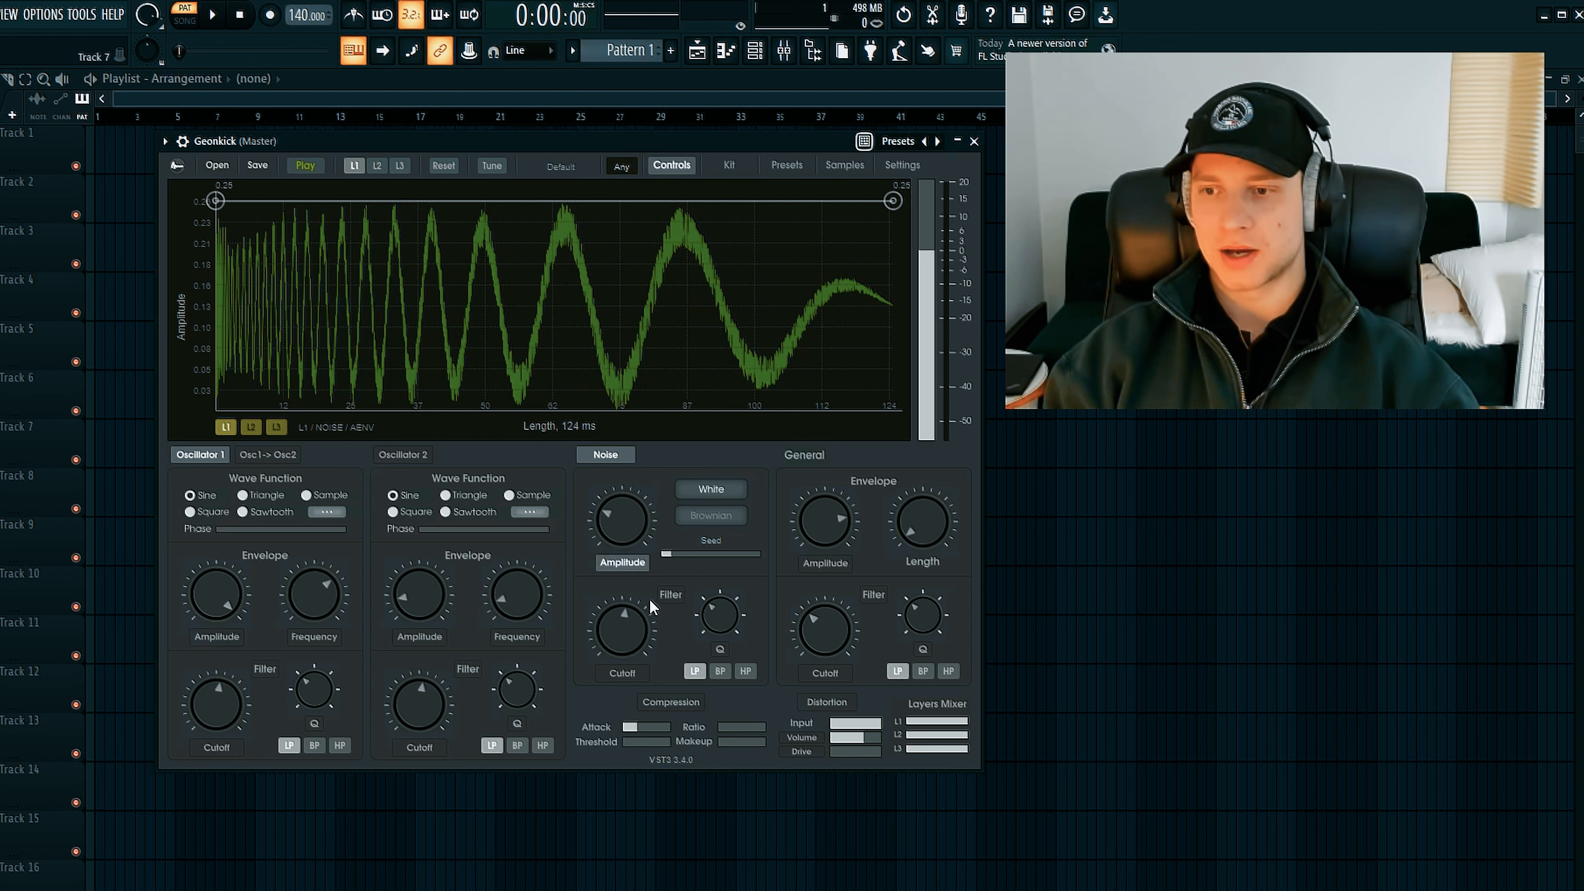
pyautogui.moveTo(897, 206); pyautogui.dragTo(269, 566)
pyautogui.moveTo(618, 534); pyautogui.dragTo(615, 562)
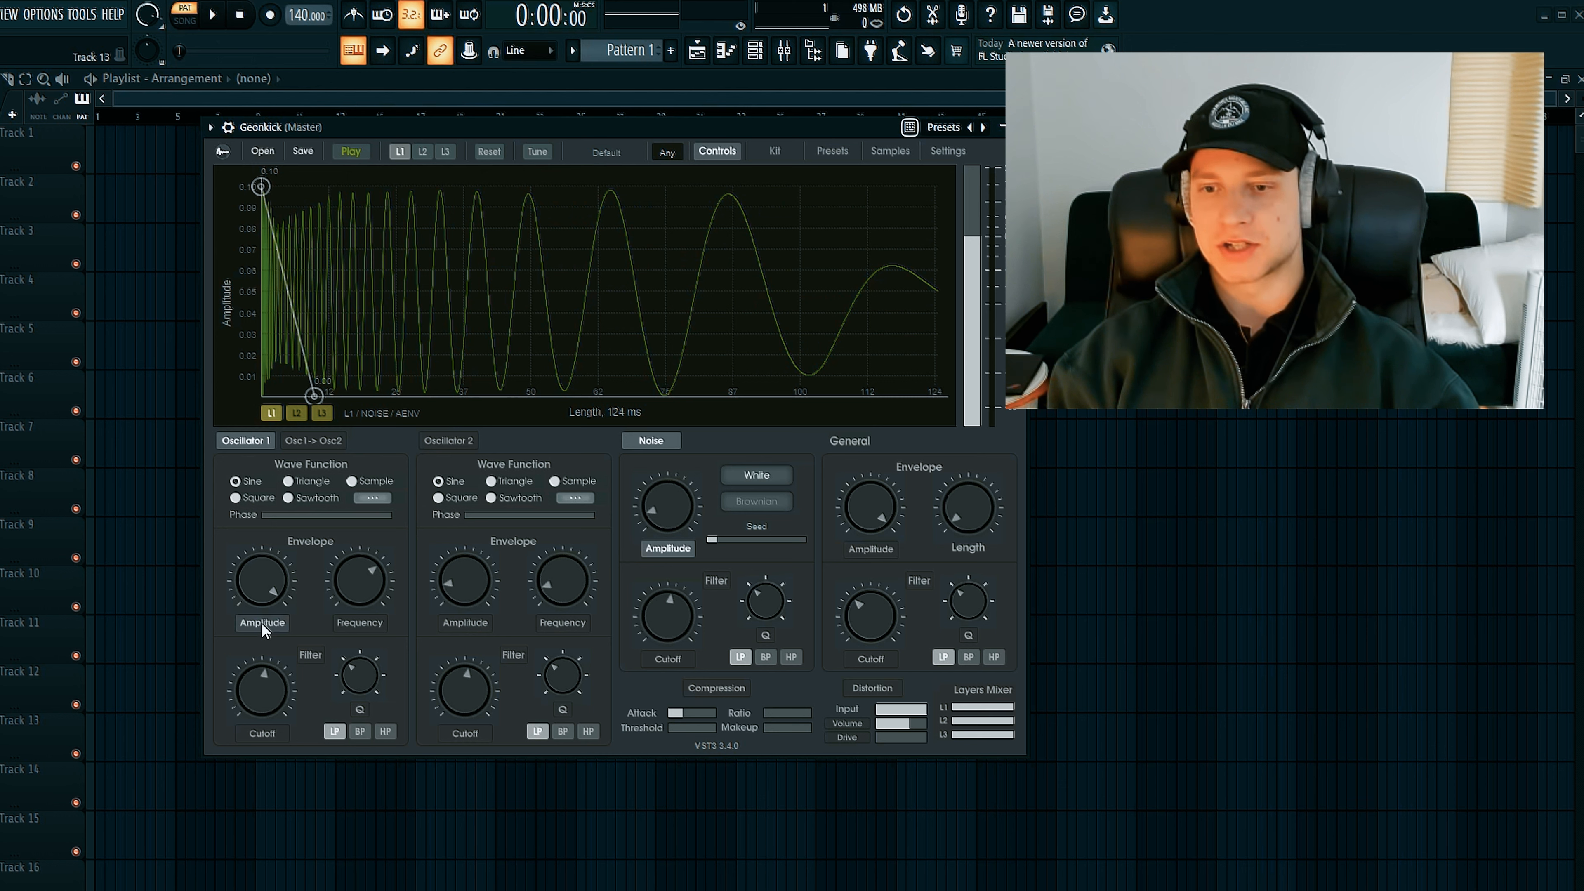
# Make Oscillator 1's amplitude envelope start at 0 and rise to a new point of 1.00 at about 24 ms.
pyautogui.click(277, 623)
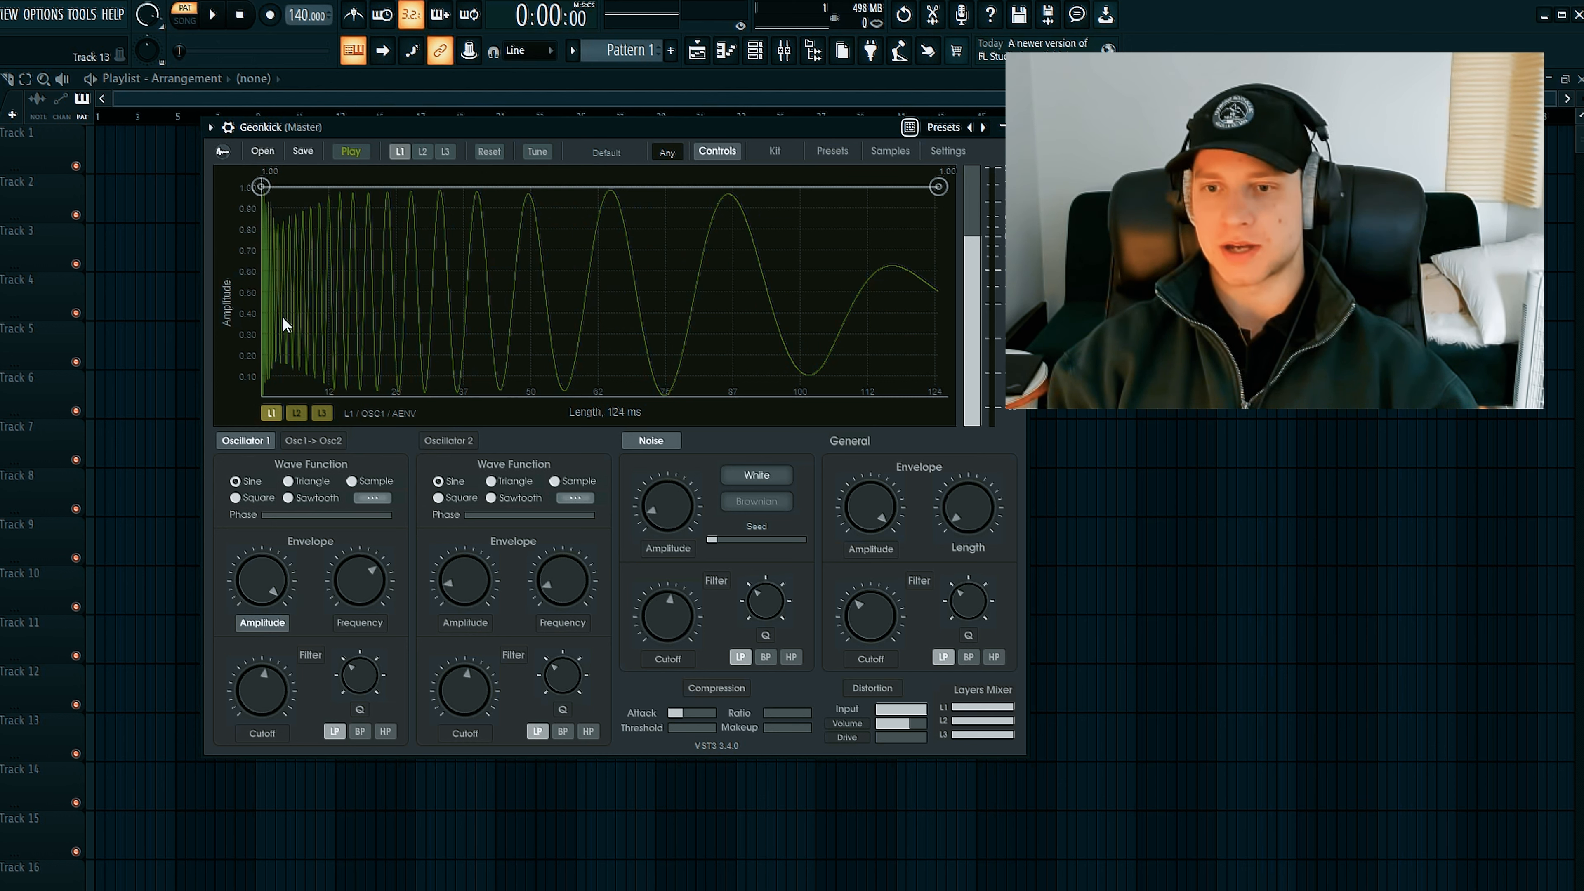
pyautogui.moveTo(261, 186); pyautogui.dragTo(148, 549)
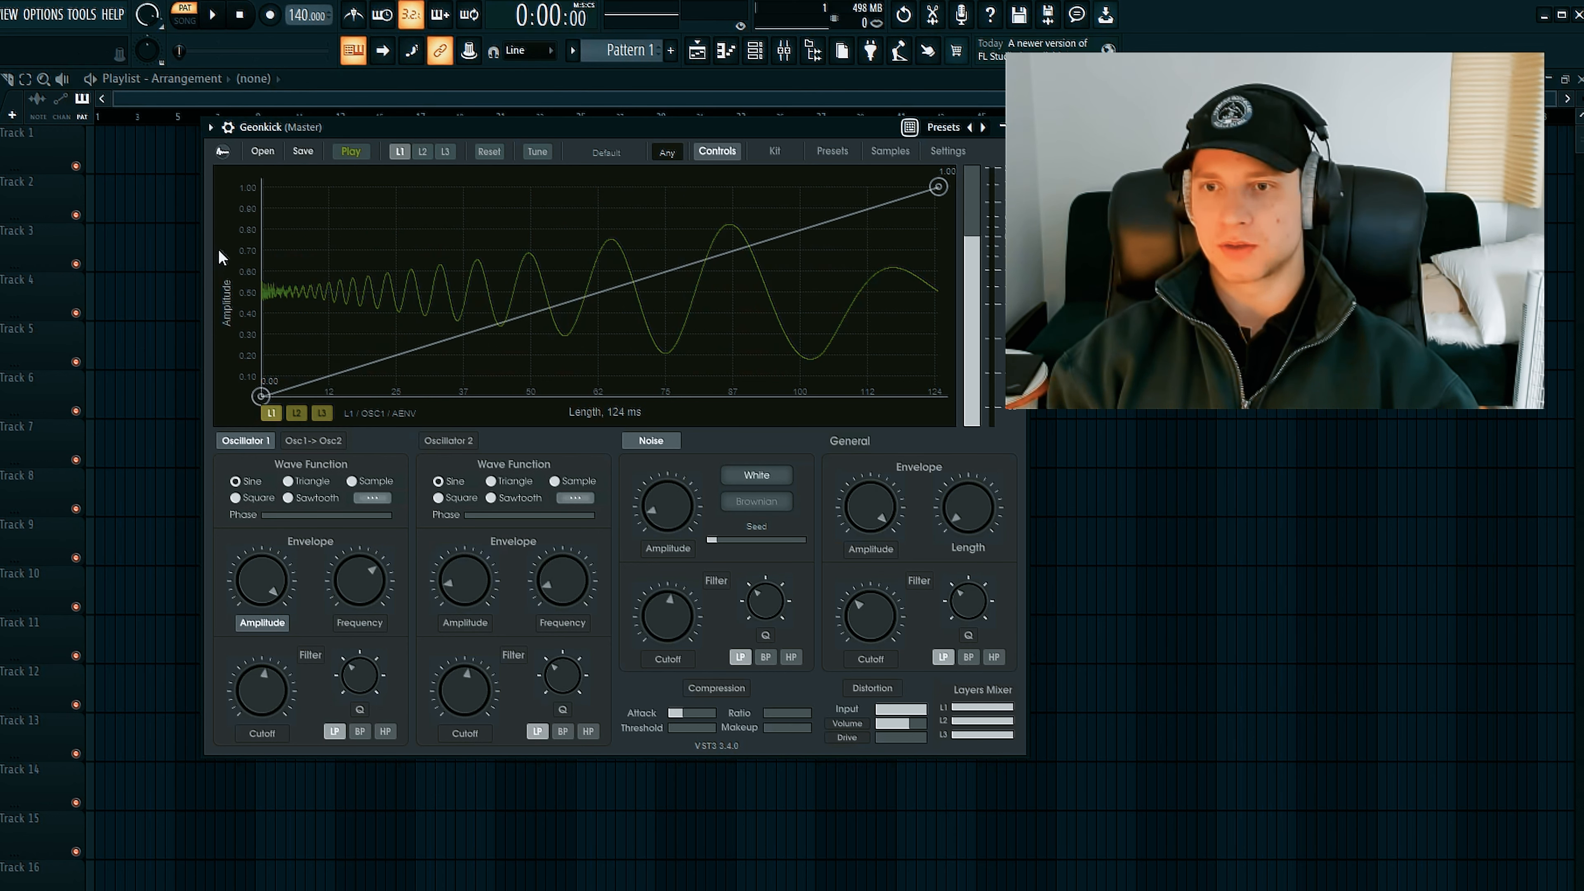
pyautogui.doubleClick(381, 294)
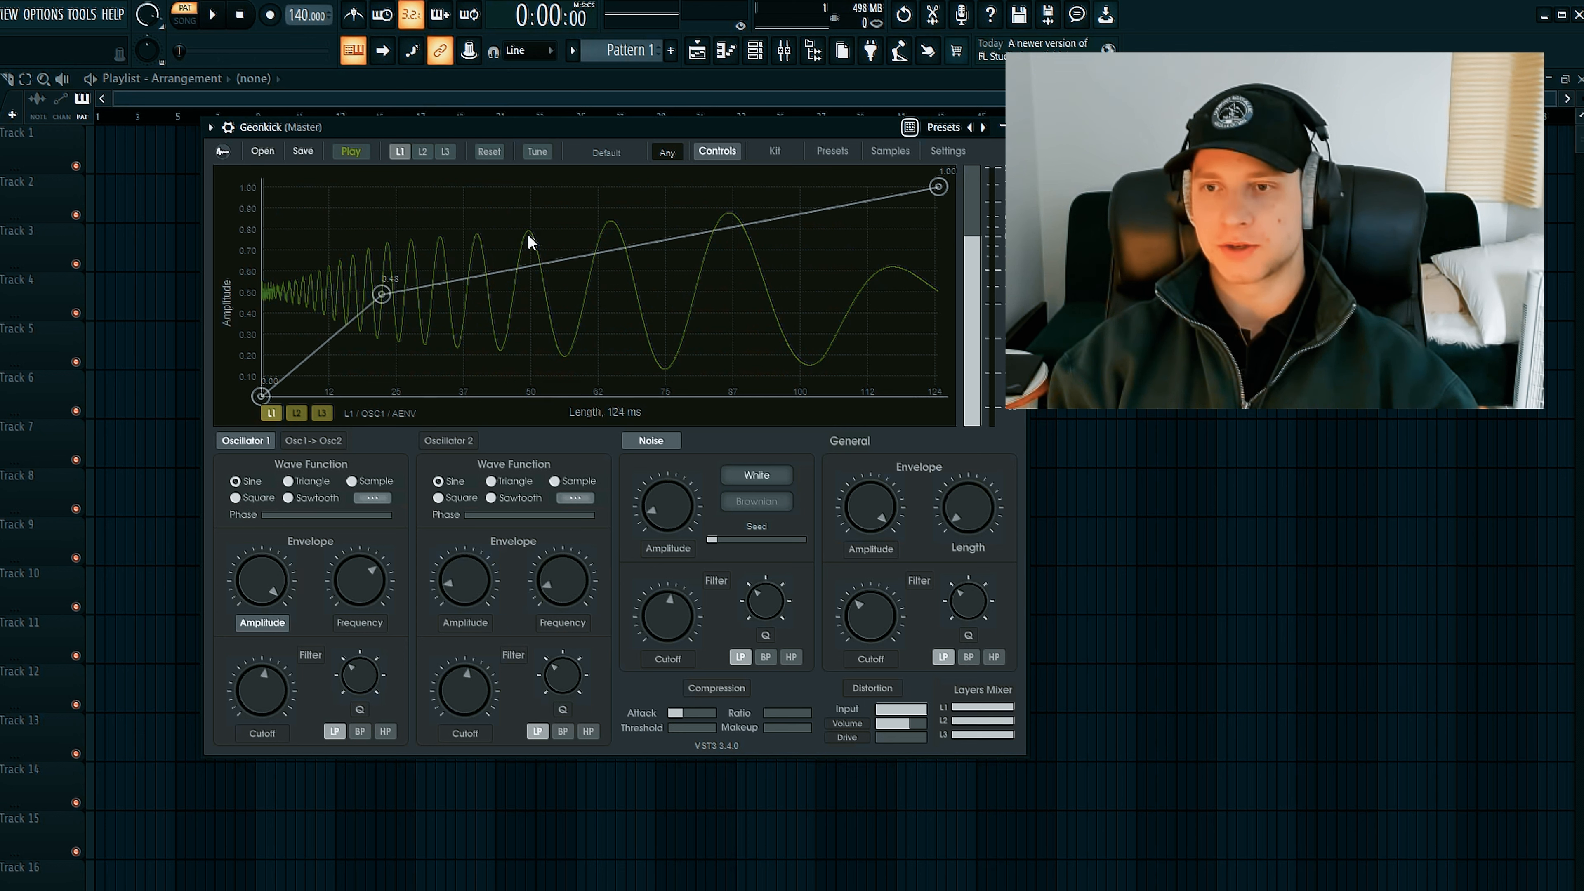
pyautogui.moveTo(395, 285); pyautogui.dragTo(394, 167)
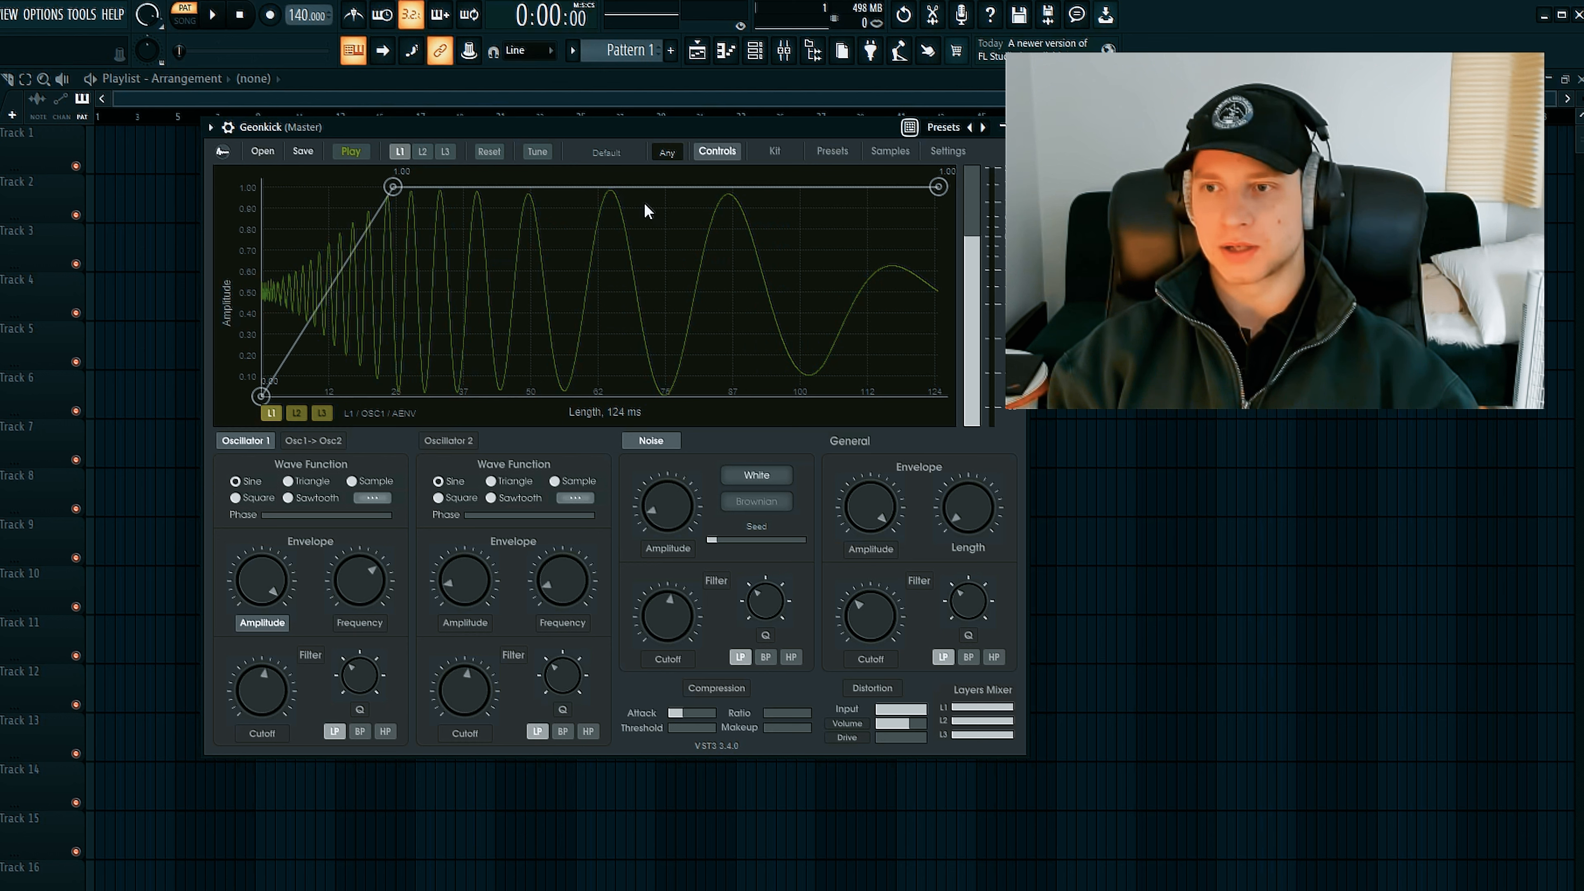
# Make Oscillator 2's amplitude envelope fall to 0 at about 19 ms, and enable the oscillator with its amplitude raised to 1.00.
pyautogui.click(462, 623)
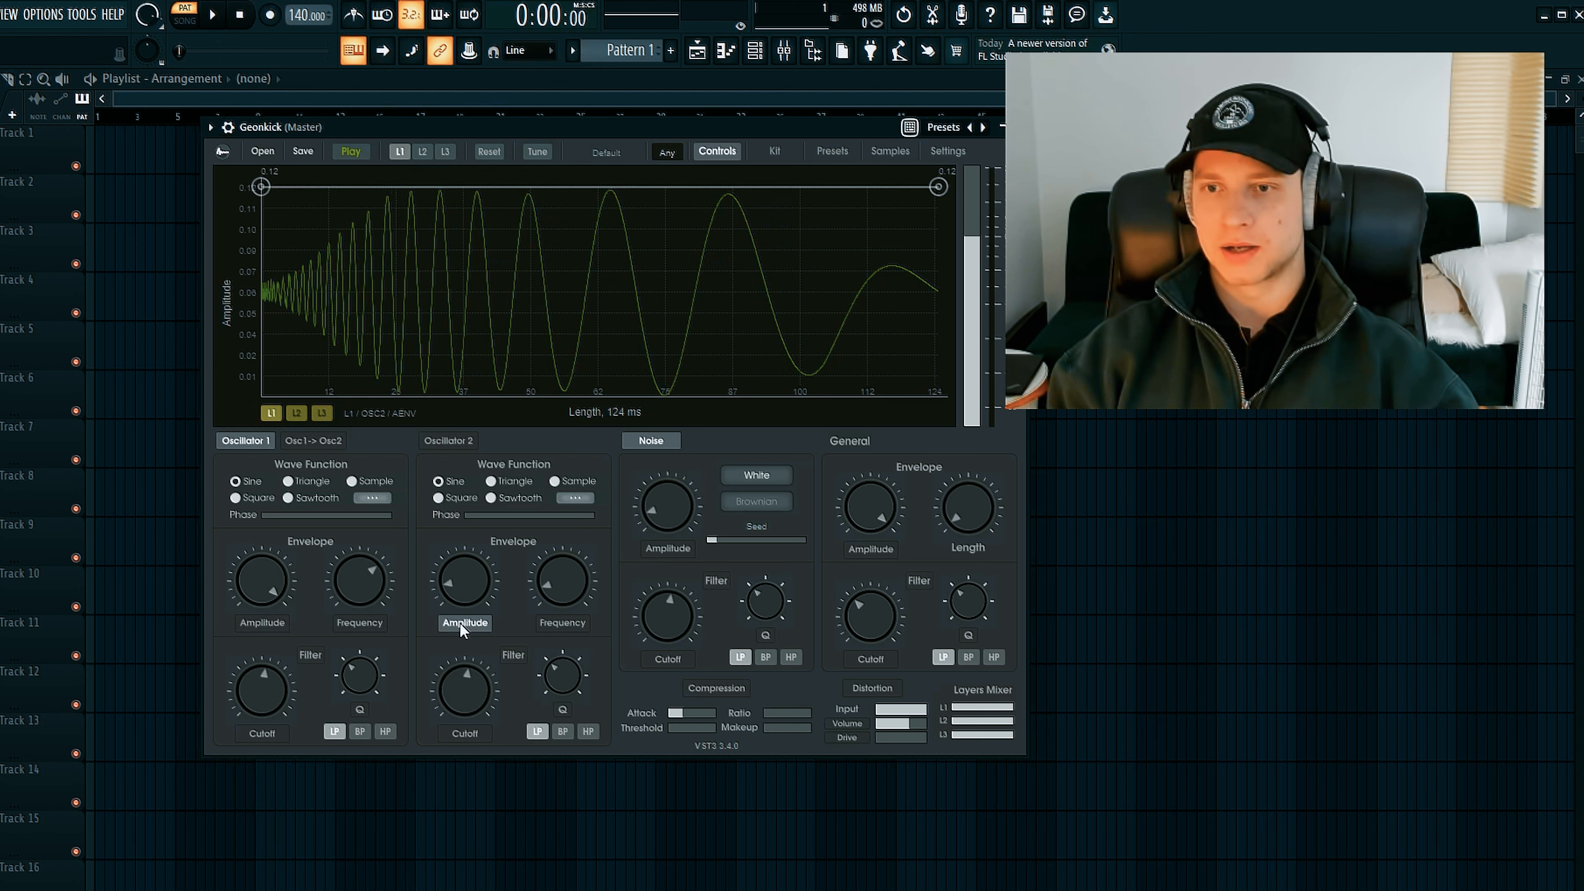
pyautogui.moveTo(425, 395); pyautogui.dragTo(360, 396)
pyautogui.click(459, 442)
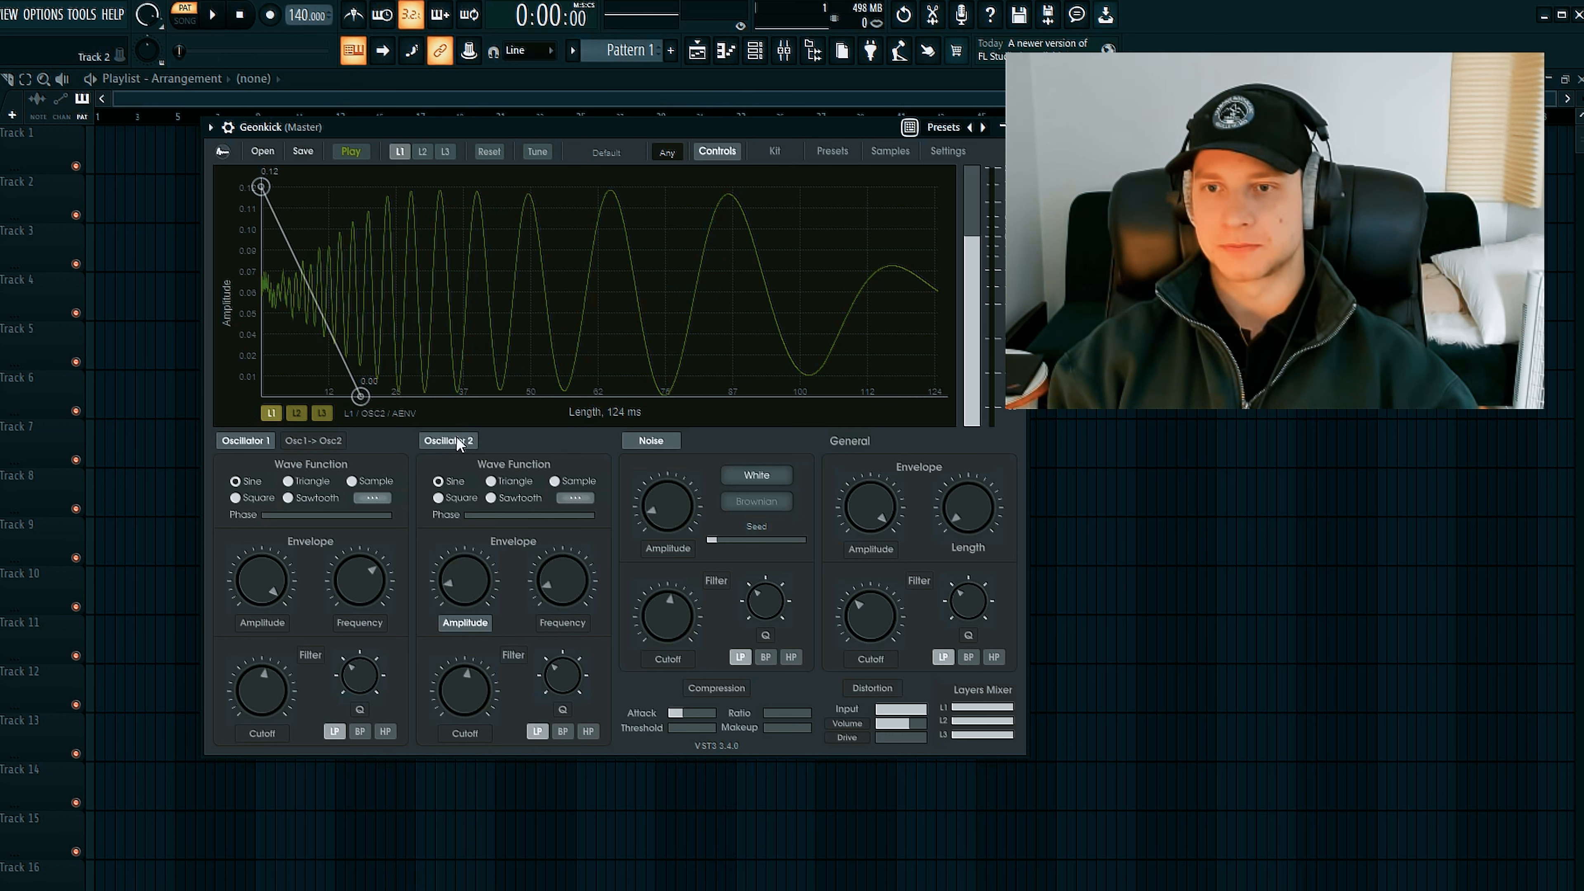
pyautogui.moveTo(465, 583); pyautogui.dragTo(670, 43)
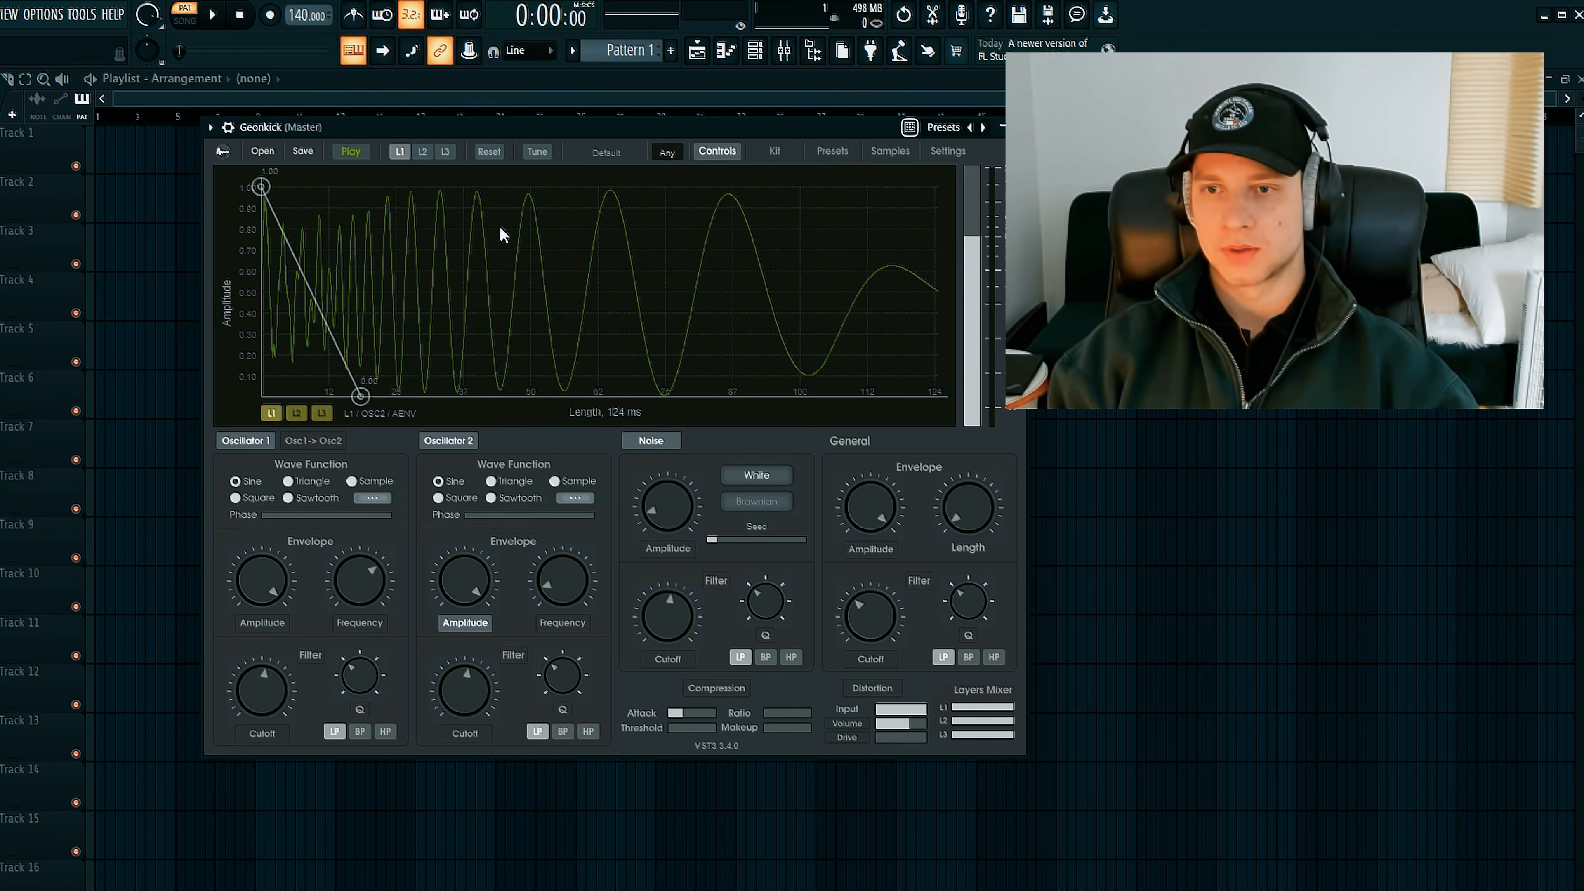
pyautogui.moveTo(361, 397); pyautogui.dragTo(364, 396)
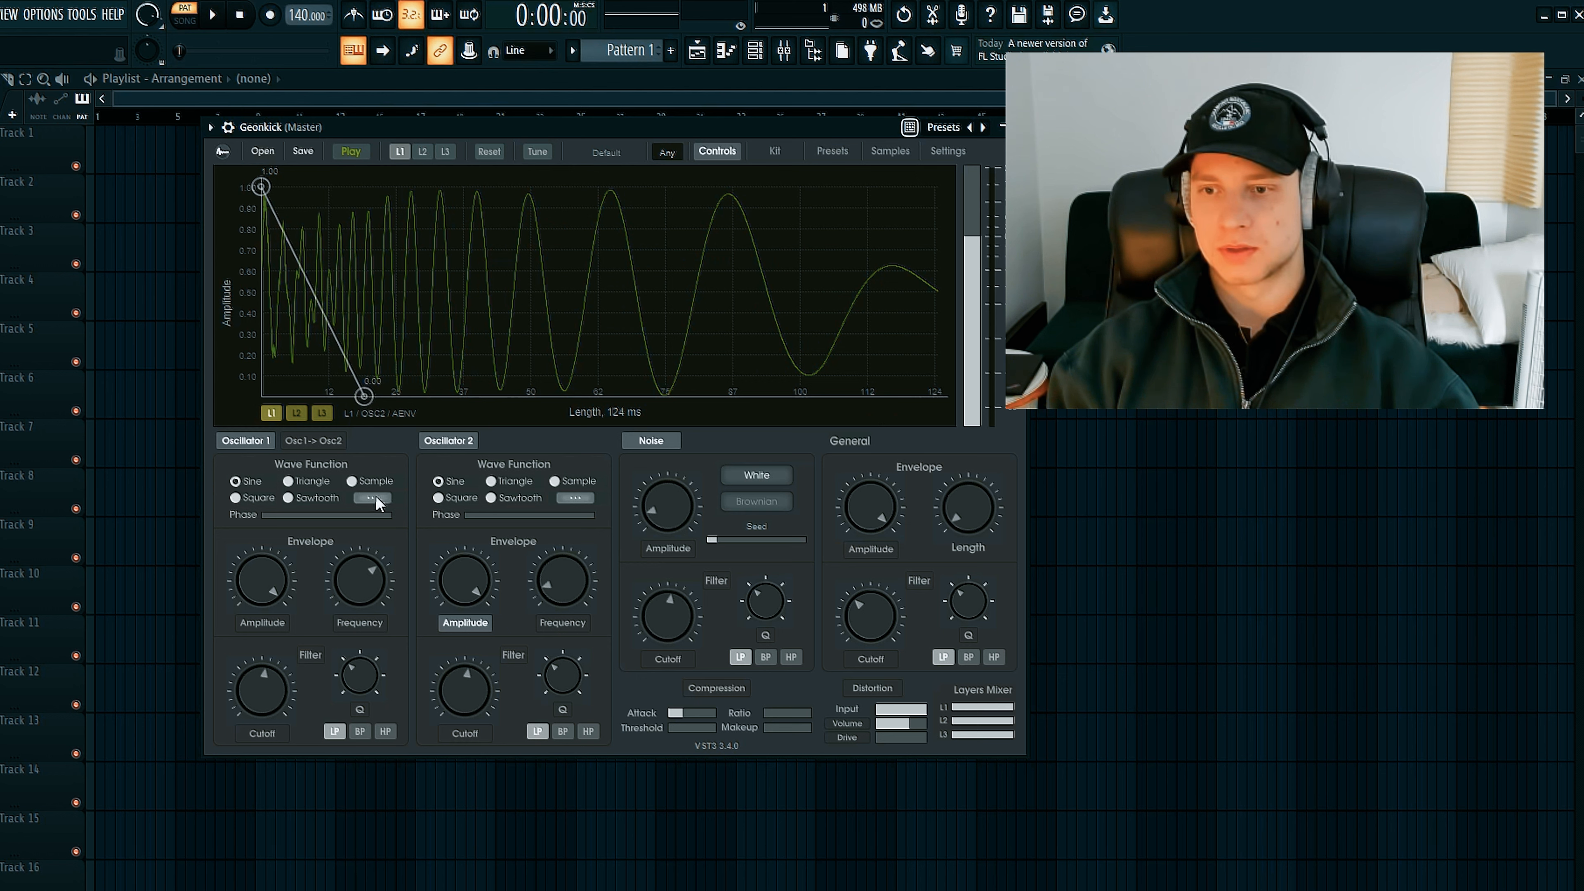
# Switch Oscillator 2 to a triangle wave and shorten its amplitude decay to about 18 ms.
pyautogui.click(491, 481)
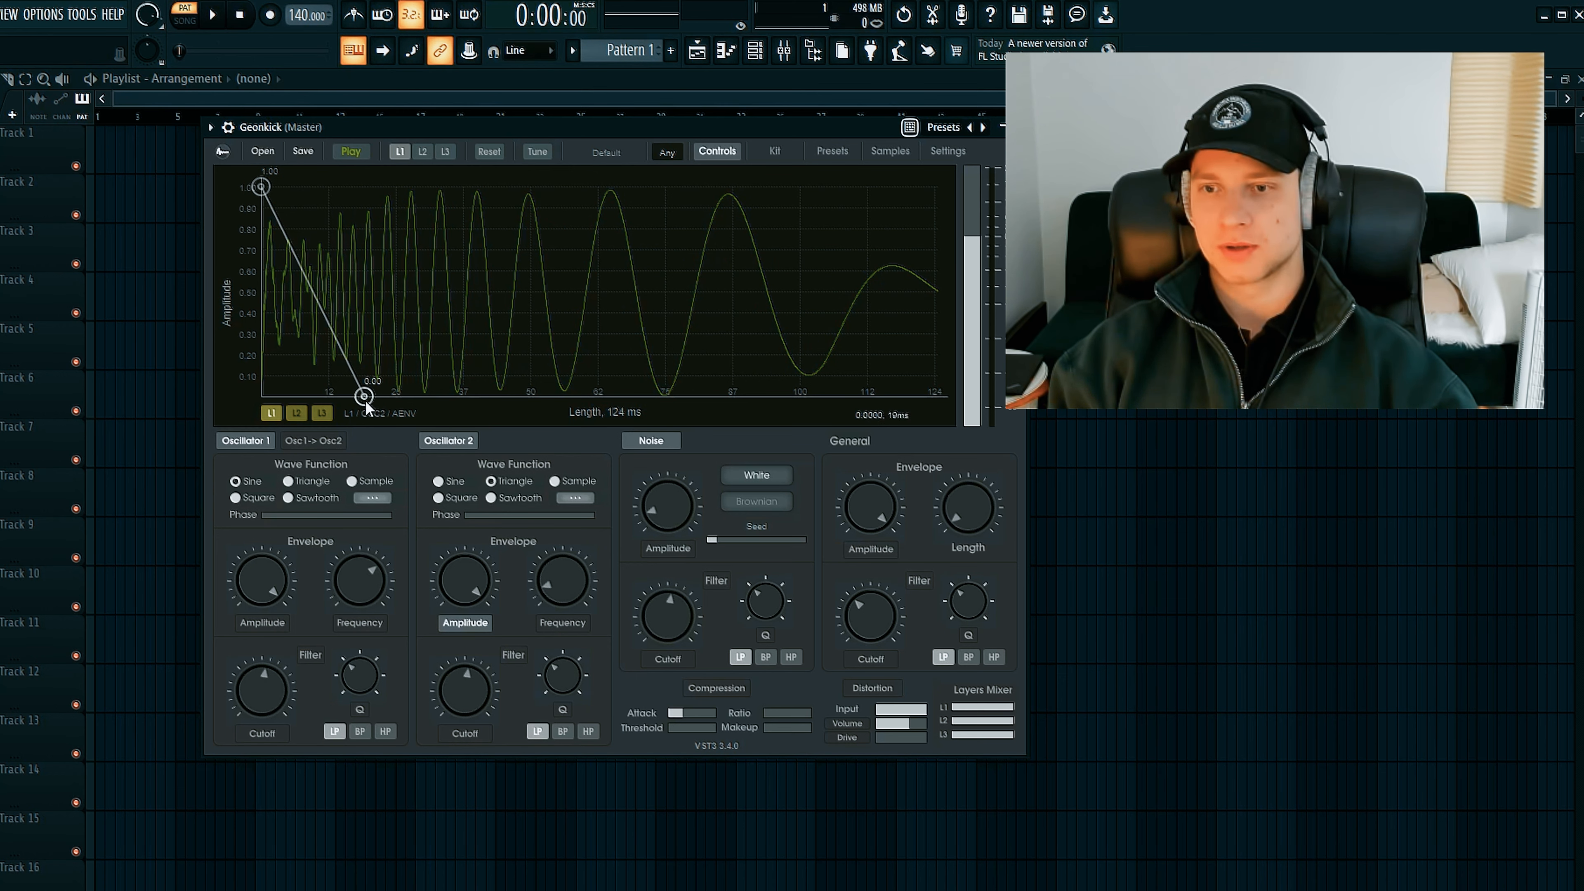
pyautogui.moveTo(365, 397); pyautogui.dragTo(354, 397)
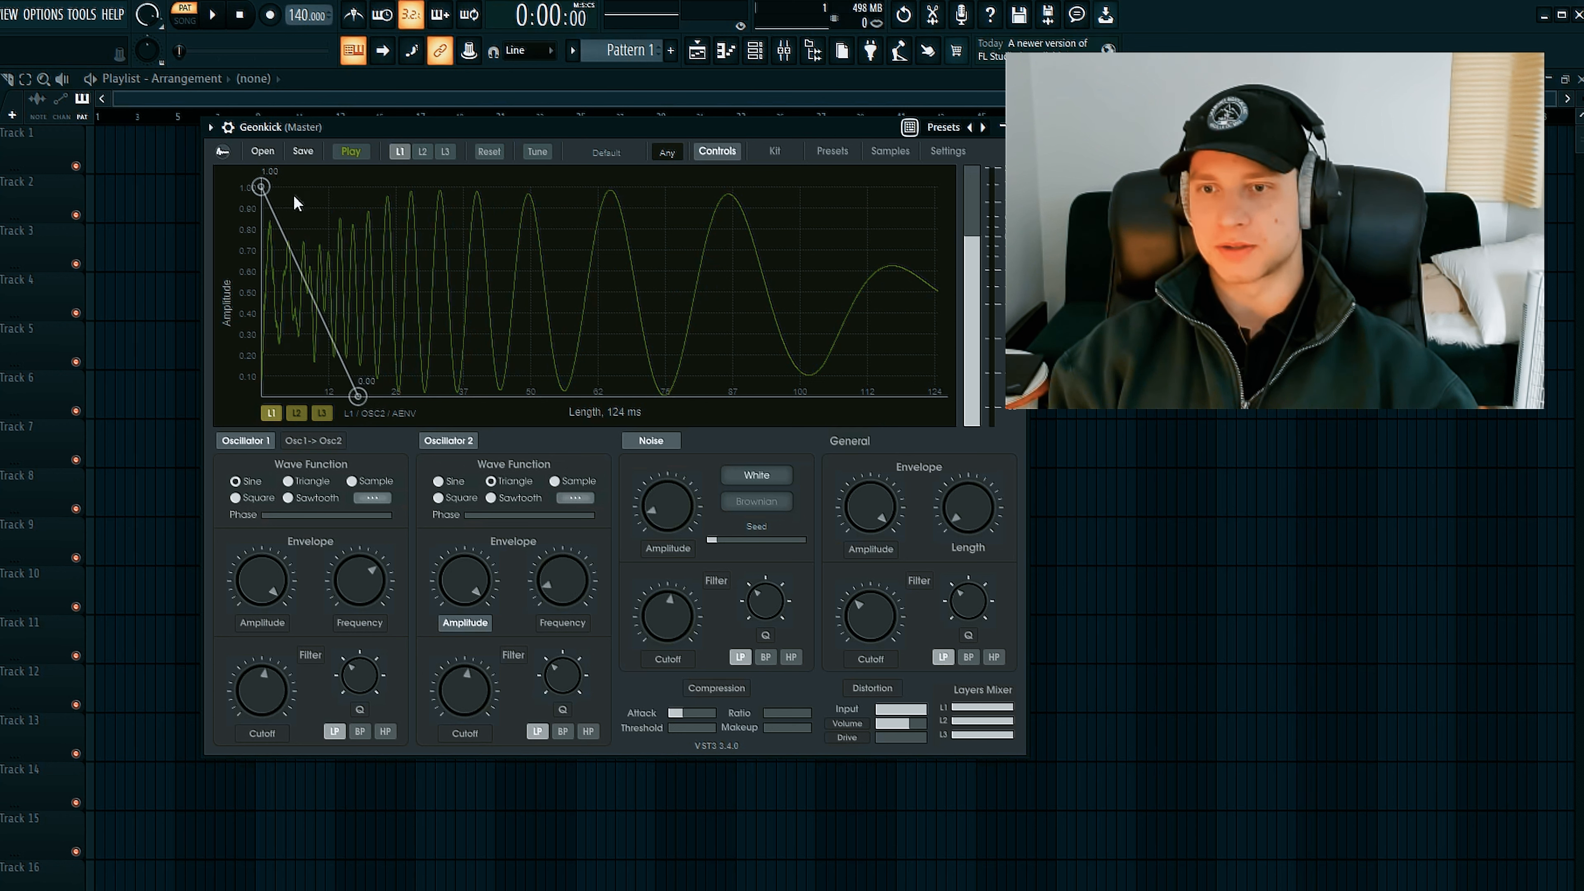
# Raise Oscillator 2's frequency and make its frequency envelope fall from about 3.4 kHz to 20 Hz at the end.
pyautogui.moveTo(562, 580); pyautogui.dragTo(604, 442)
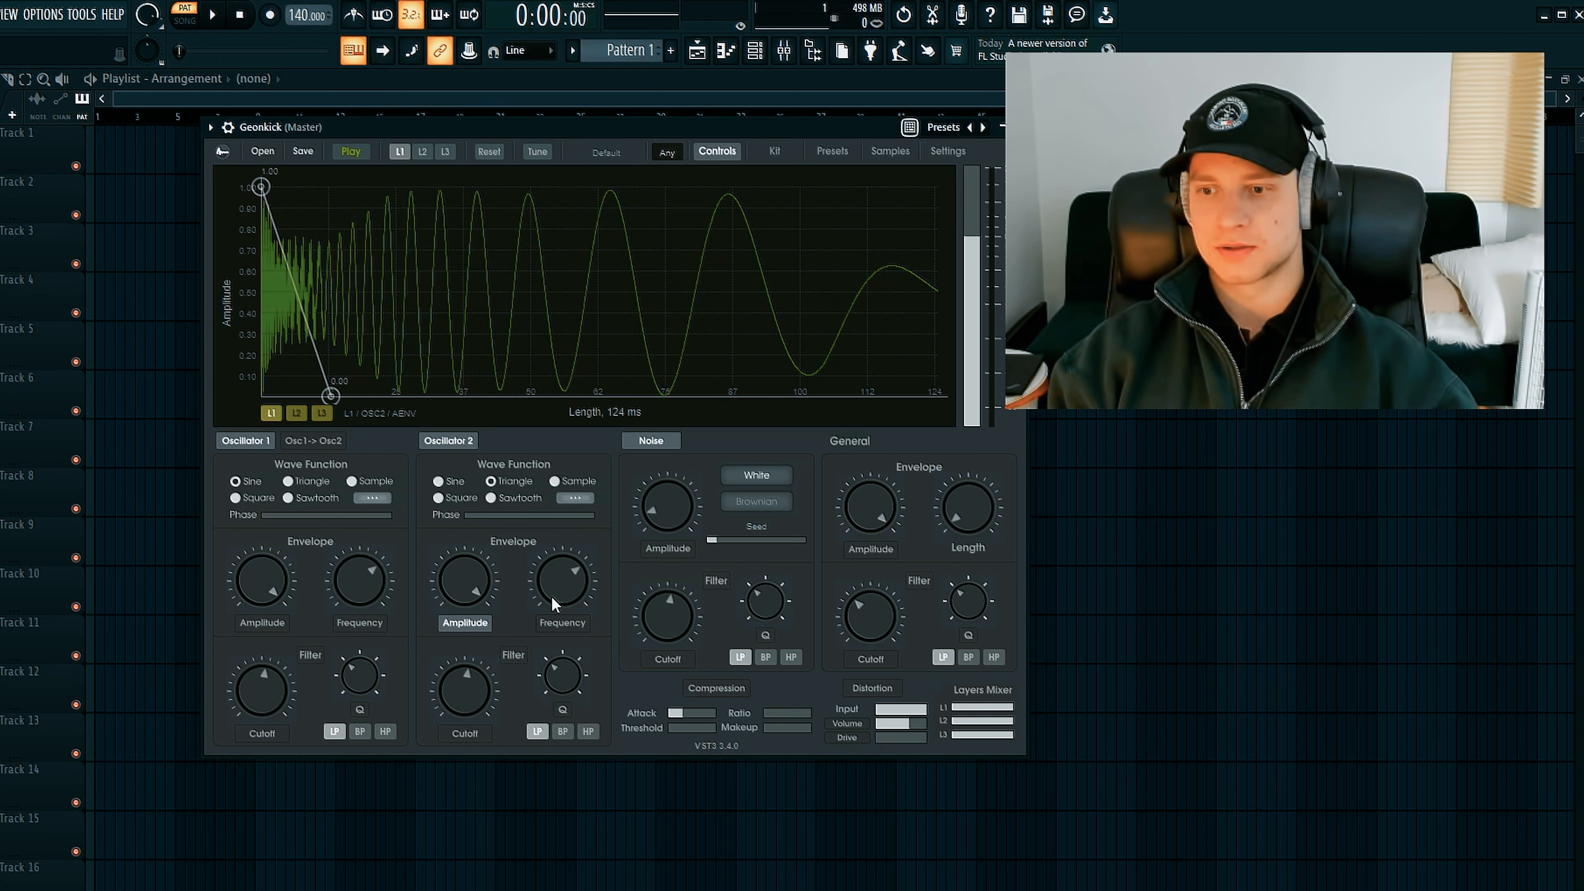
pyautogui.click(562, 623)
pyautogui.moveTo(938, 186); pyautogui.dragTo(938, 396)
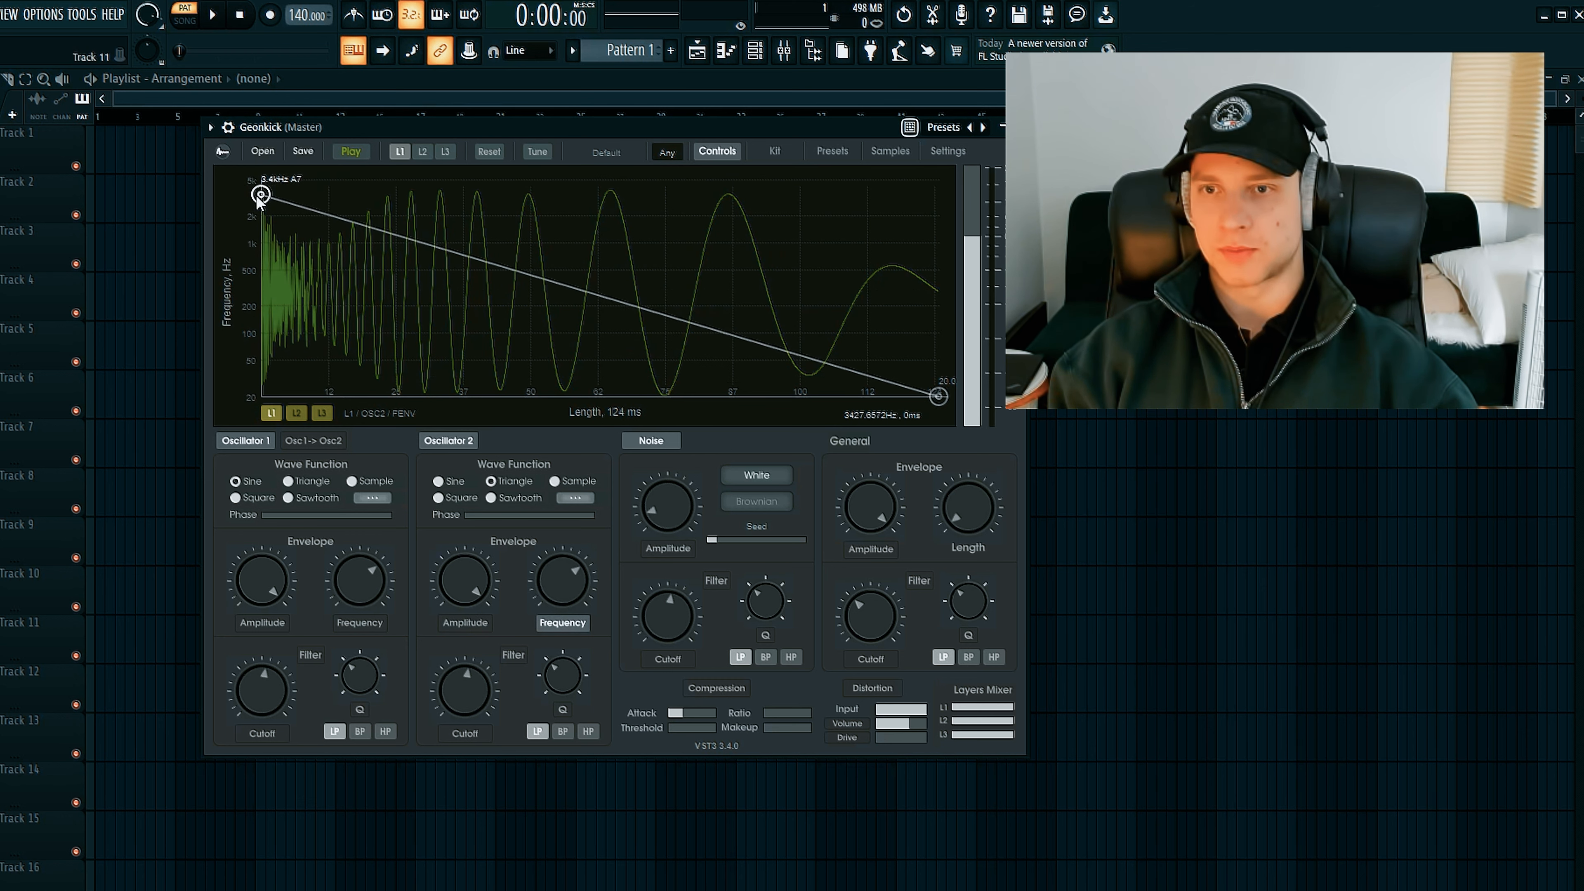